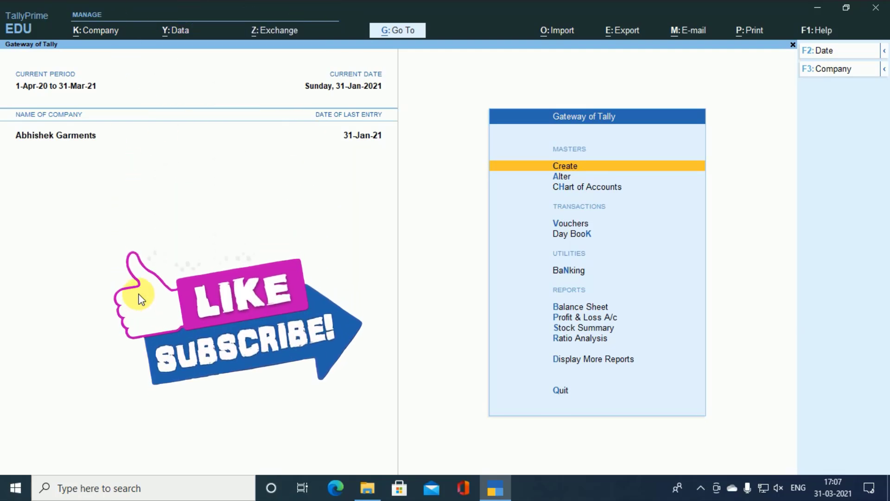
Step: Open the Balance Sheet of Abhishek Garments and expand it to the detailed view
key(Down)
key(Down)
key(Down)
key(Down)
key(Down)
key(Down)
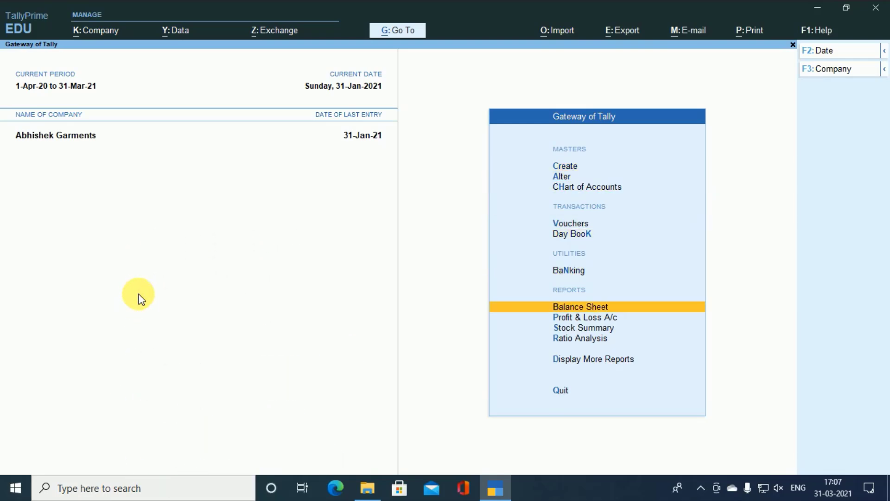
key(Return)
key(alt+F5)
Step: View the party balances in the Sundry Debtors group under Current Assets, and return to the Gateway of Tally
key(Right)
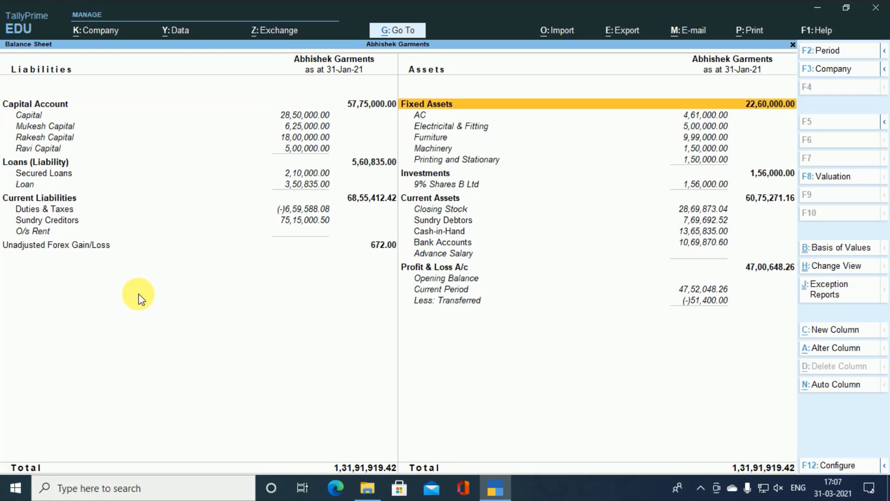
key(Down)
key(Down)
key(Down)
key(Down)
key(Down)
key(Down)
key(Down)
key(Down)
key(Down)
key(Down)
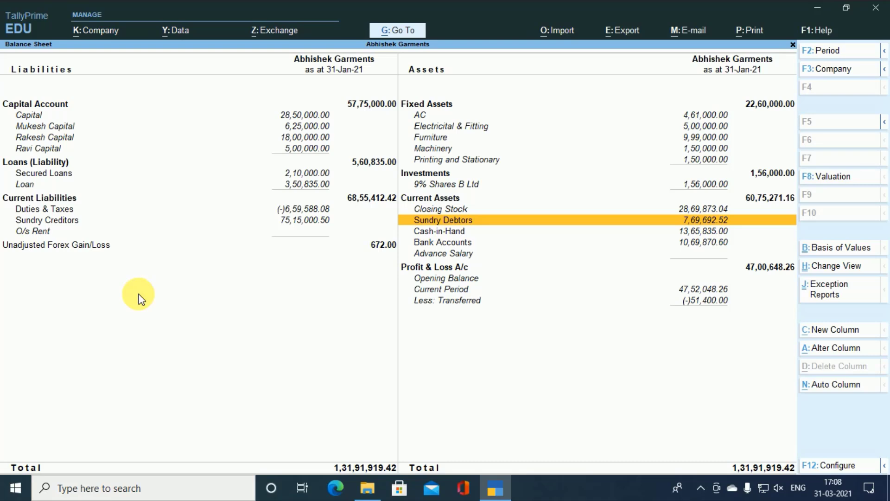
key(Return)
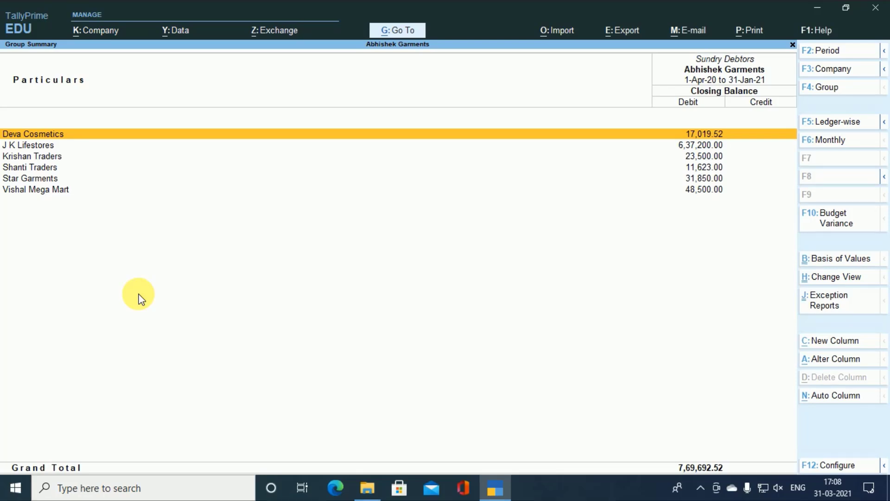
key(Escape)
key(Escape)
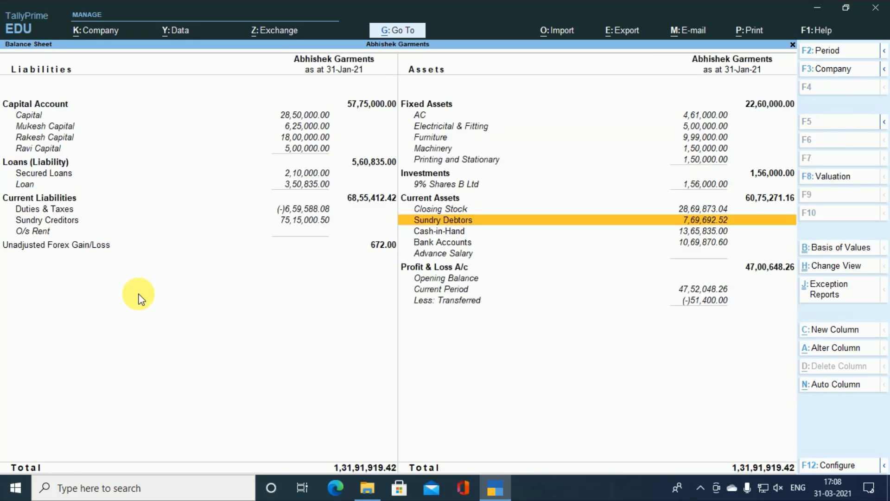
Step: Open the list of existing ledgers for alteration
key(Up)
key(Up)
key(Up)
key(Up)
key(Up)
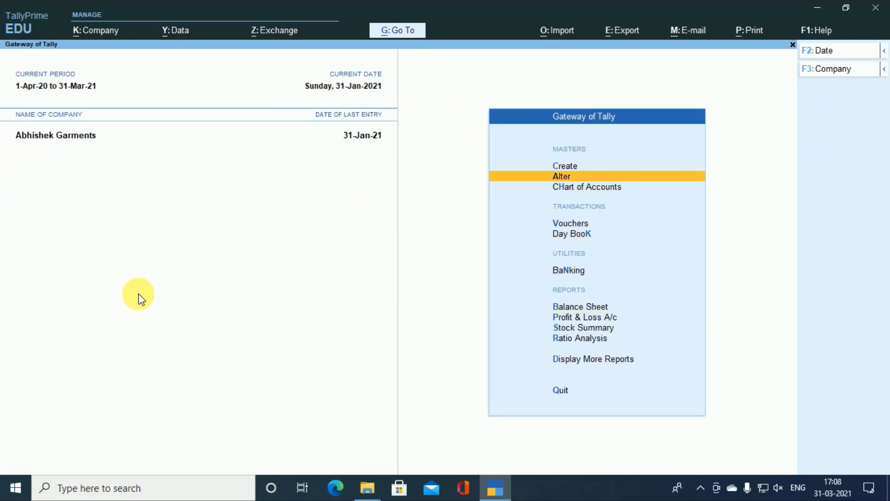
key(Return)
key(Down)
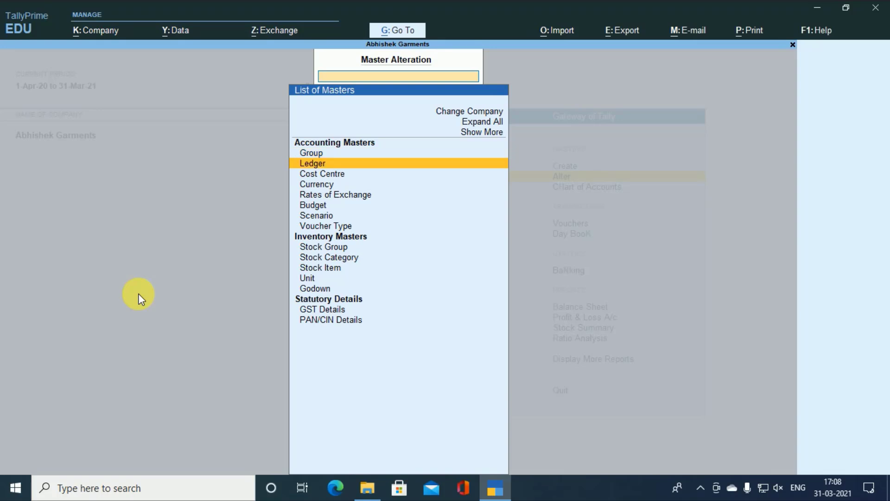
key(Return)
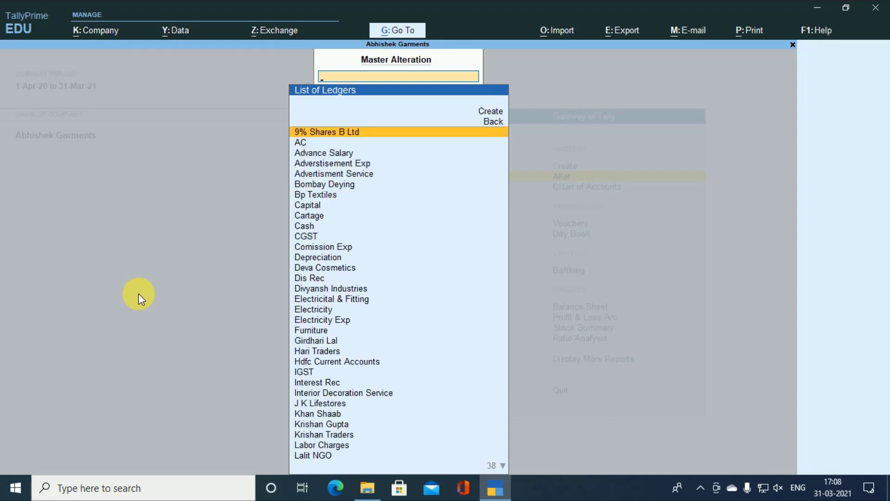
Step: Look at the opening balance in the Deva Cosmetics ledger and leave ledger alteration without changing anything
text(De)
key(Down)
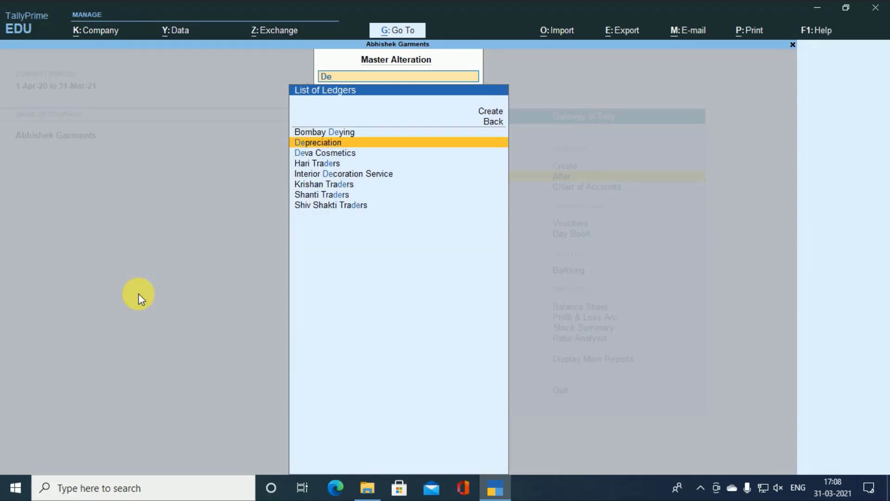
key(Down)
key(Return)
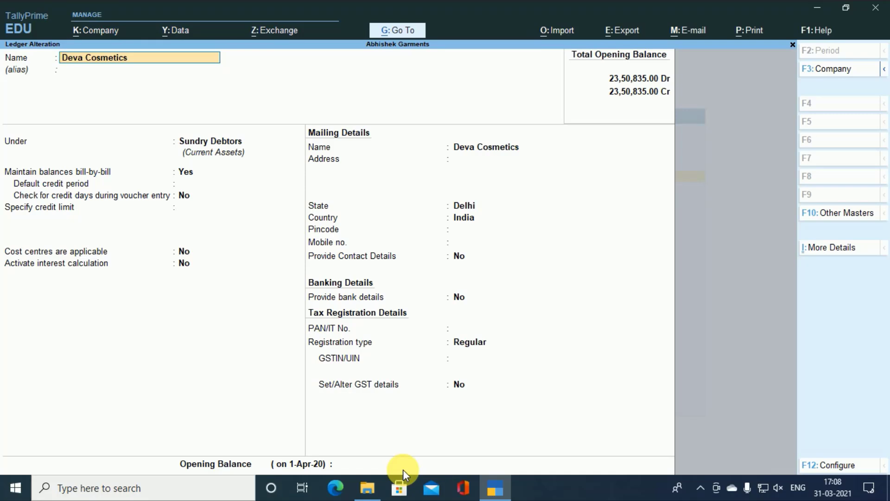
key(Escape)
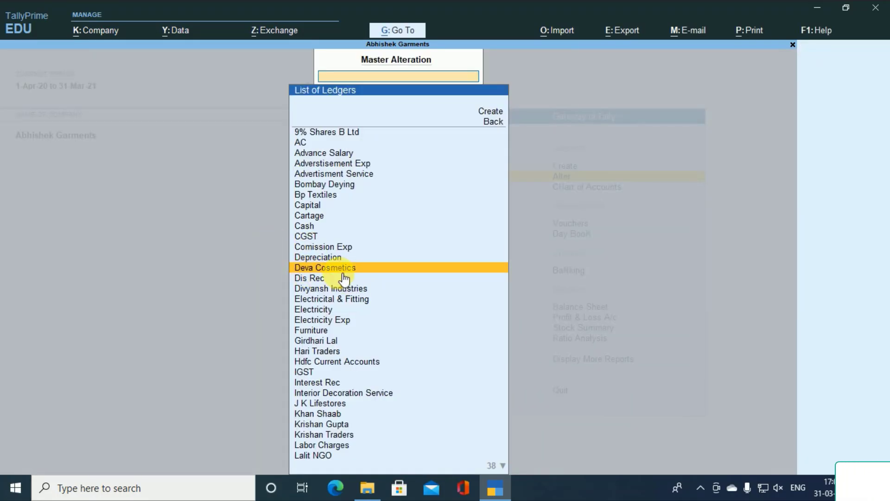
key(Escape)
key(Escape)
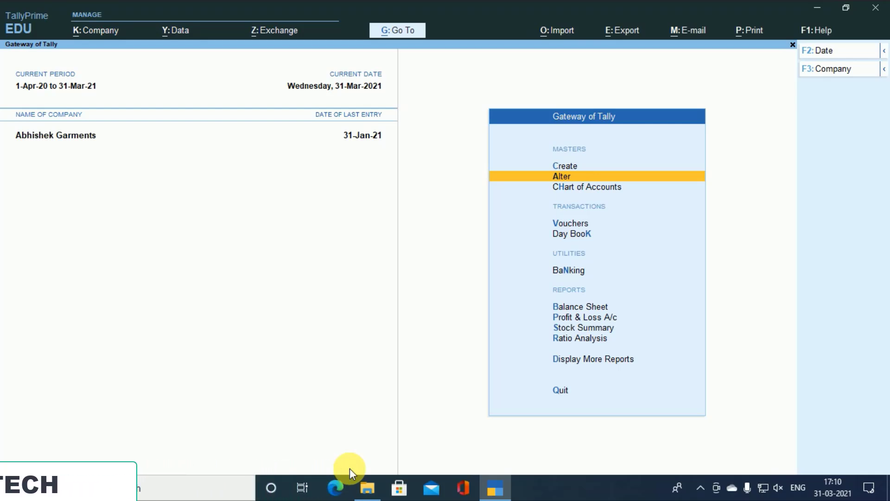
Step: Review the detailed Balance Sheet as at 31-Jan-21 and close it
key(Down)
key(Down)
key(Down)
key(Down)
key(Down)
key(Return)
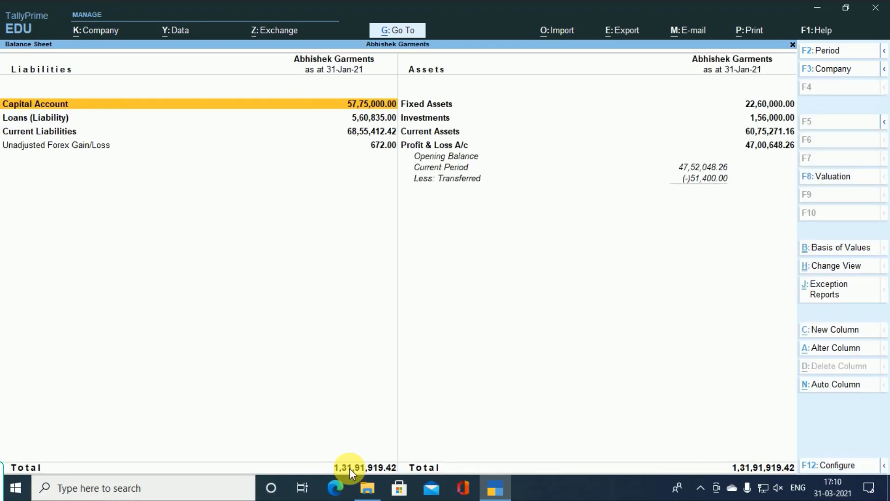
key(alt+F5)
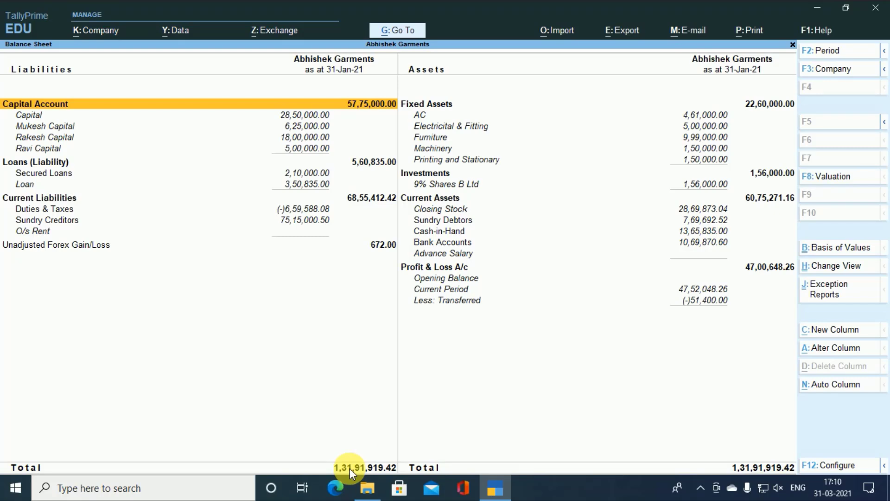
key(Escape)
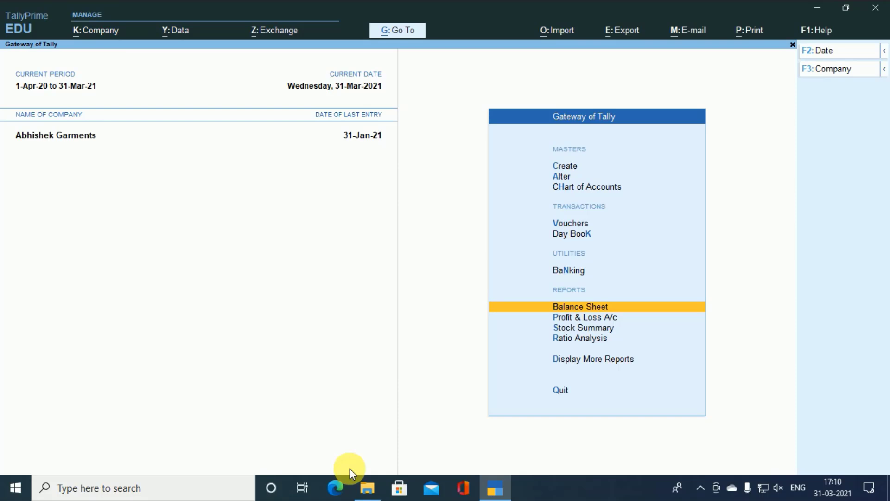
Step: Reopen the detailed Balance Sheet, view the closing balances in the Bank Accounts group, and return to the Gateway of Tally
key(Return)
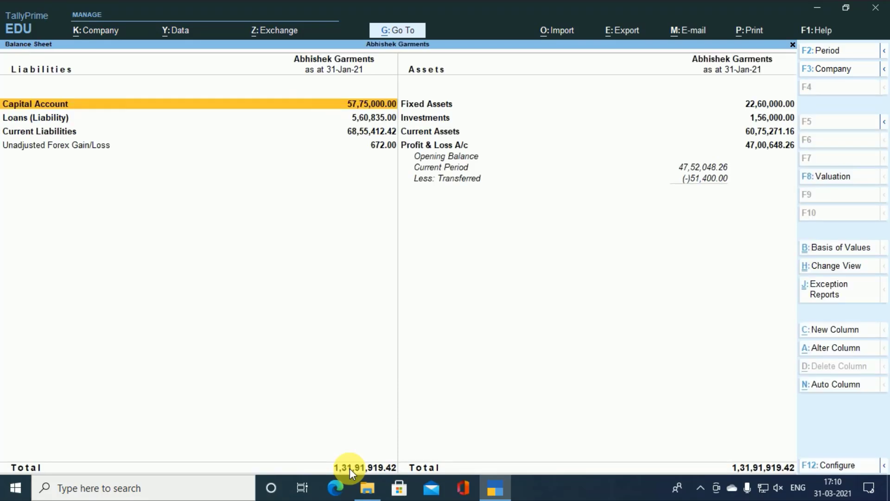
key(alt+F1)
key(Right)
key(Down)
key(Down)
key(Down)
key(Down)
key(Down)
key(Down)
key(Down)
key(Down)
key(Down)
key(Down)
key(Down)
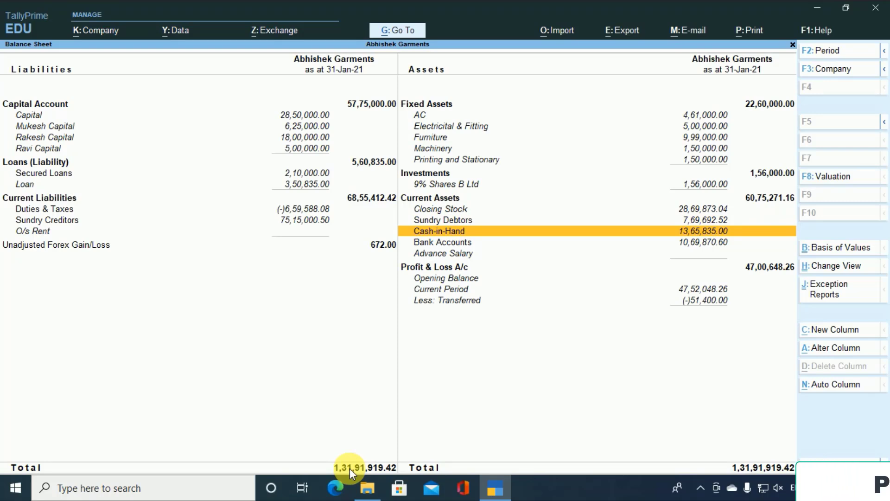
key(Down)
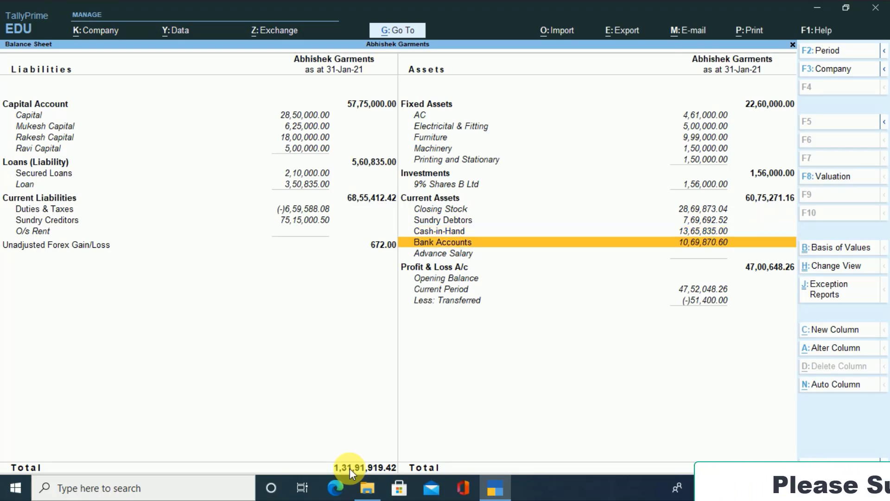
key(Return)
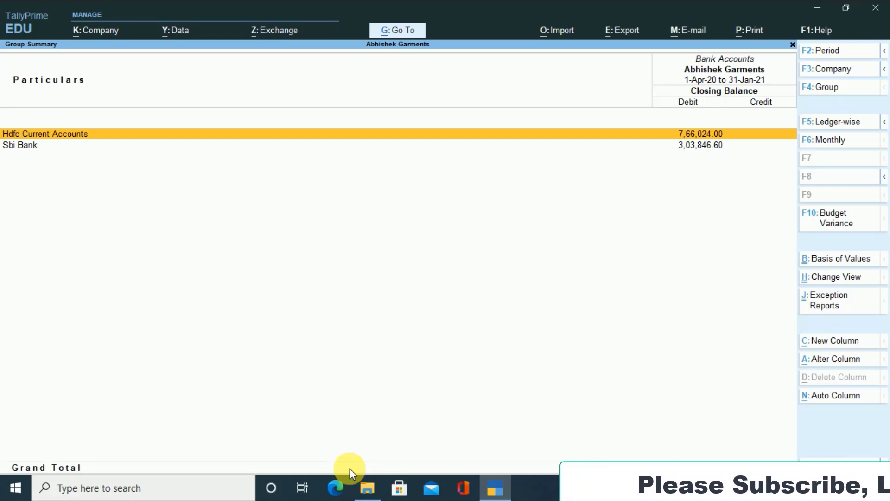
key(Down)
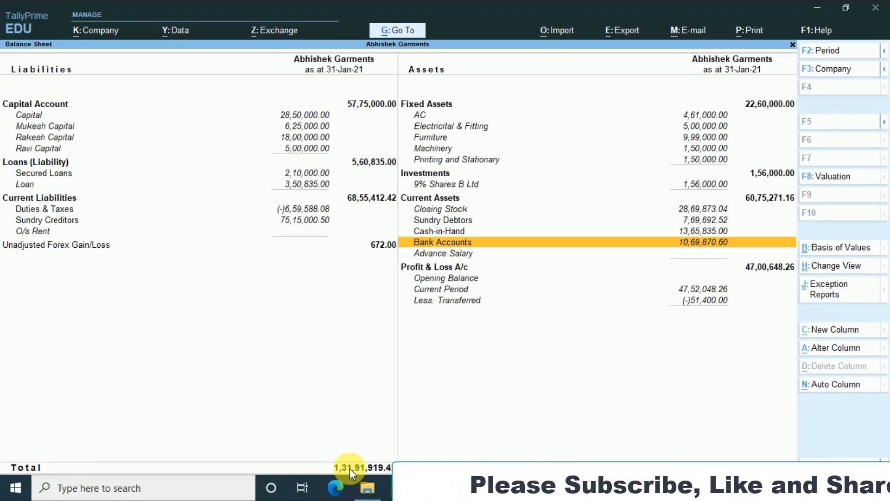
key(Escape)
key(Escape)
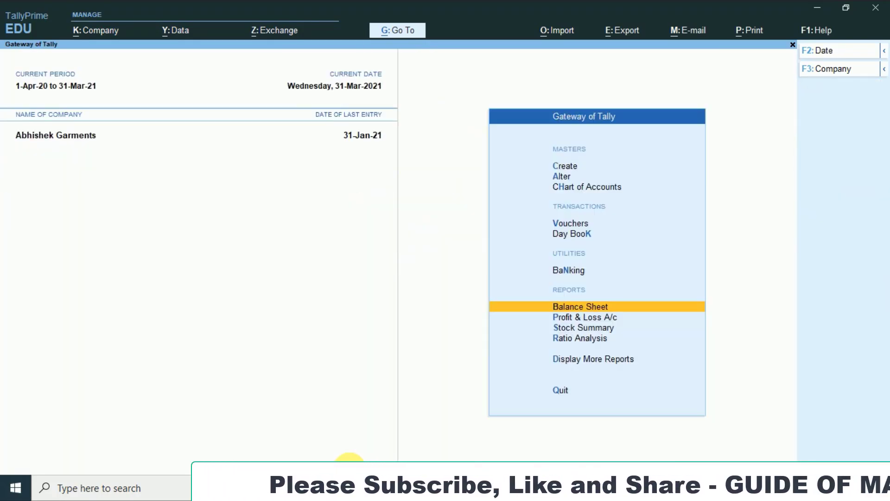
Step: Open the Sbi Bank ledger for alteration, check its opening balance, and leave it unchanged
key(Up)
key(Up)
key(Up)
key(Up)
key(Up)
key(Return)
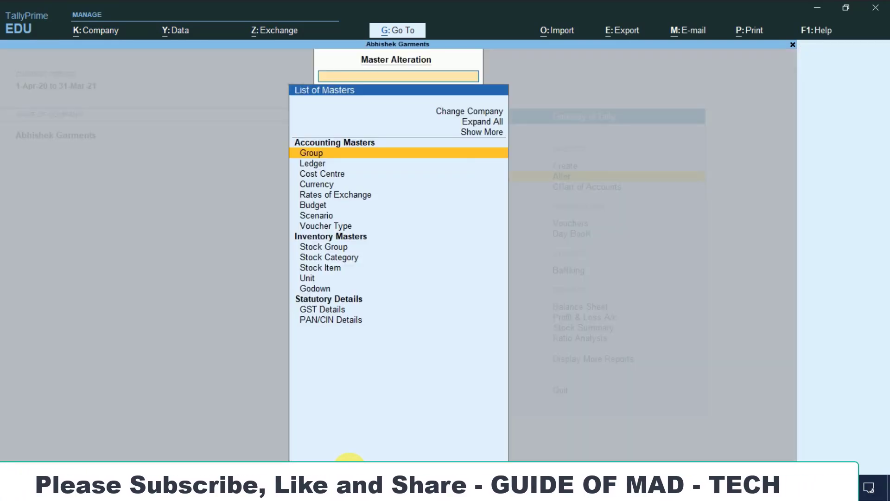
key(Down)
key(Return)
text(sb)
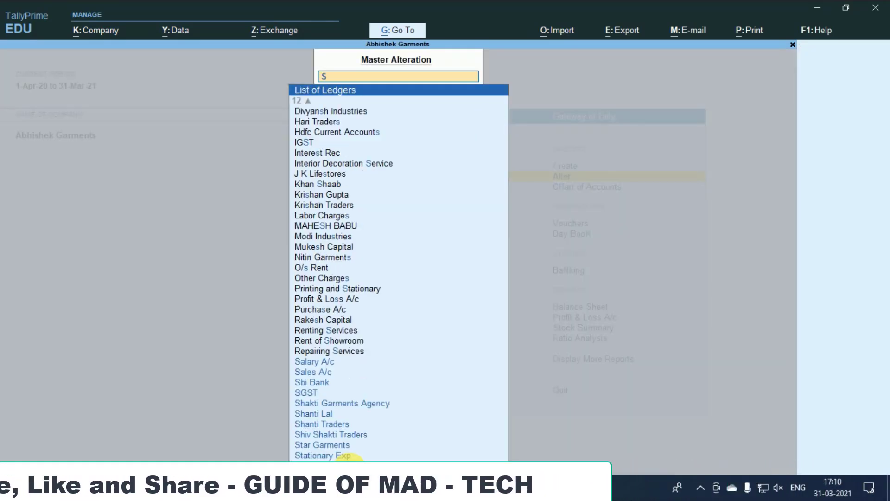
key(Return)
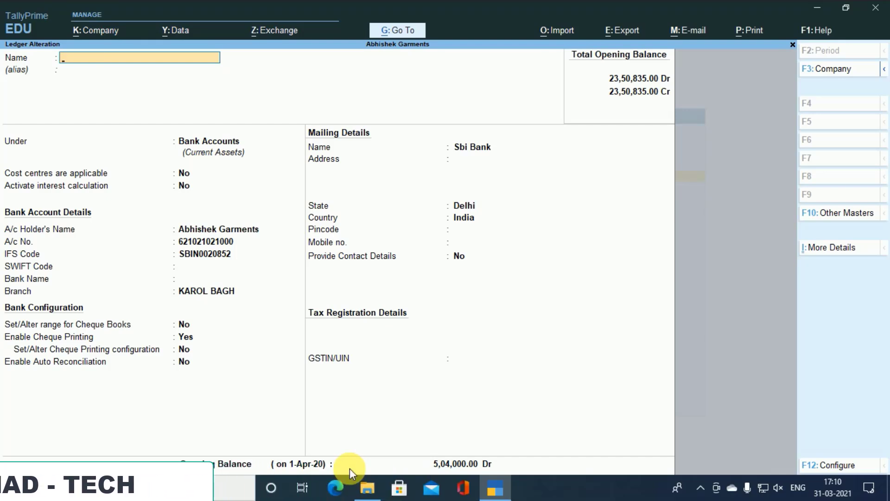
key(Escape)
Step: Check the opening balance of the Hdfc Current Accounts ledger and exit ledger alteration
text(h)
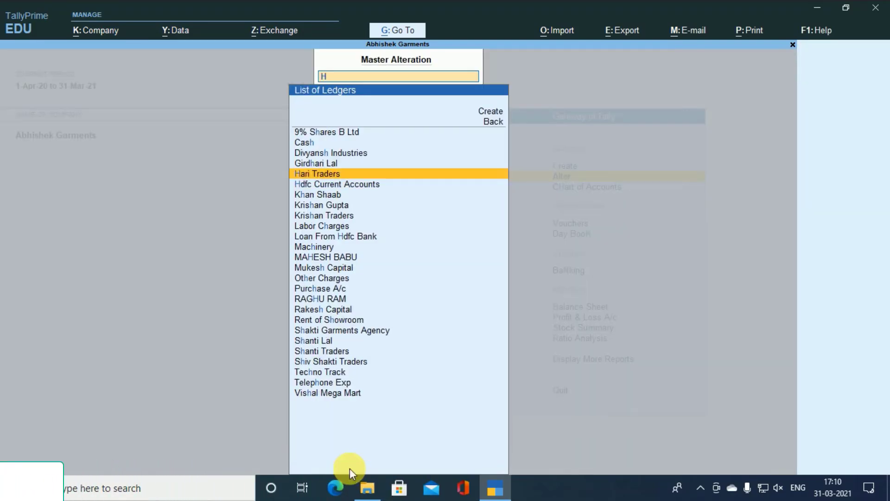
key(Down)
key(Return)
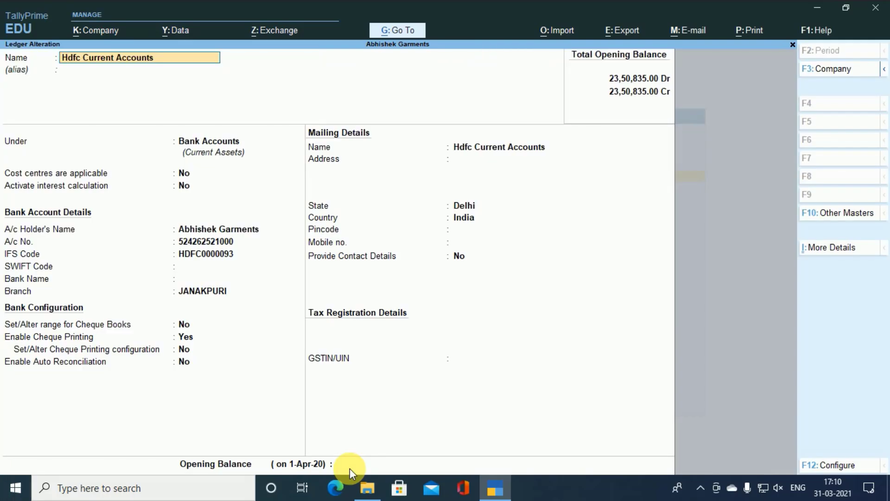
key(Escape)
key(Escape)
key(Escape)
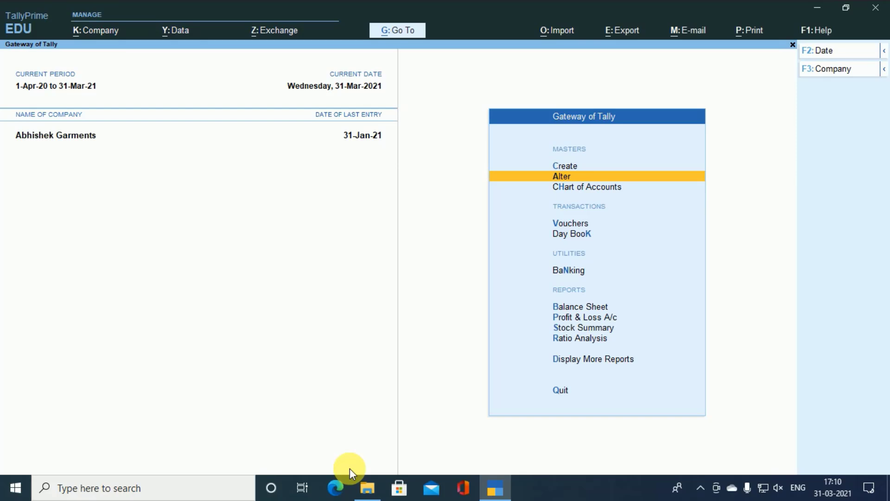
Step: Open the Split Company Data form
key(Up)
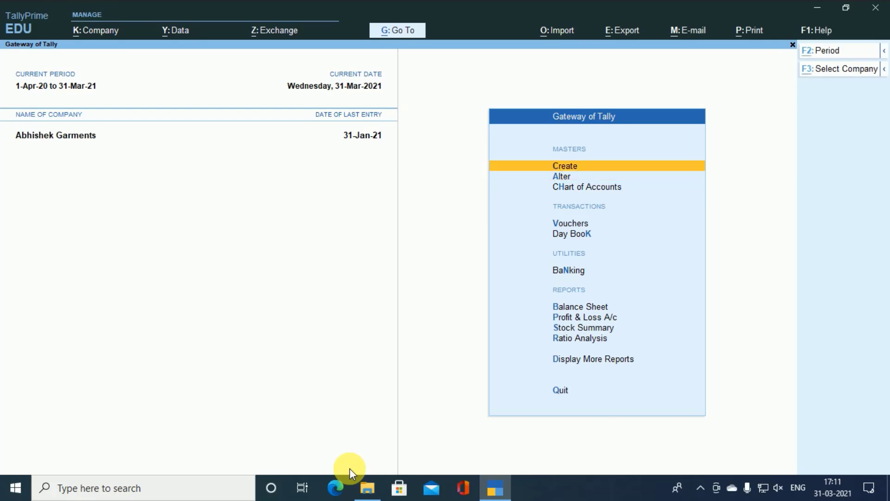
key(alt+y)
key(Down)
key(Down)
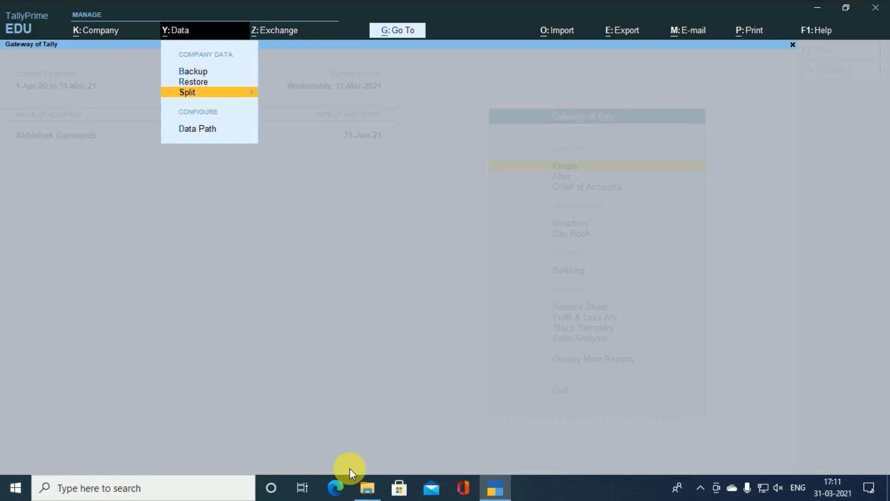
key(Return)
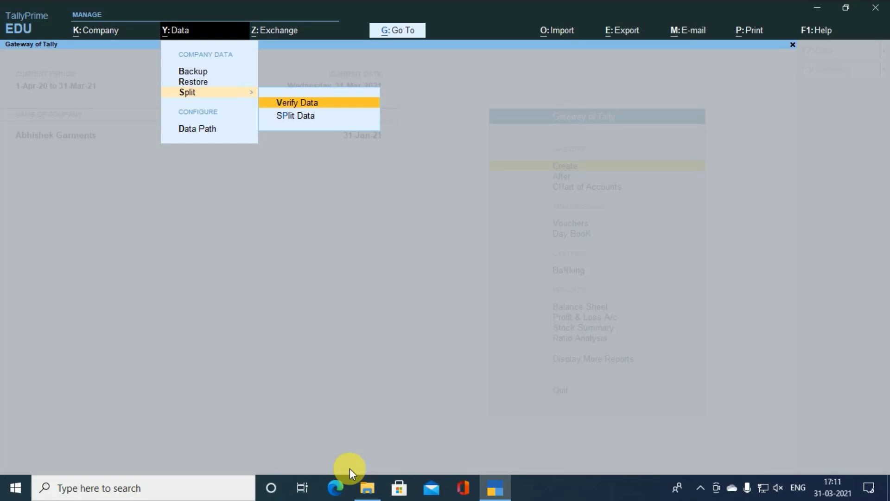
key(Down)
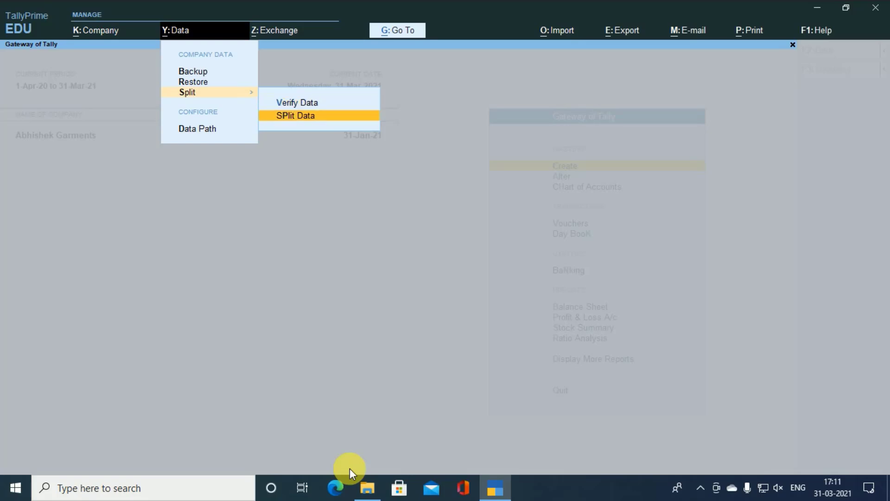
key(Return)
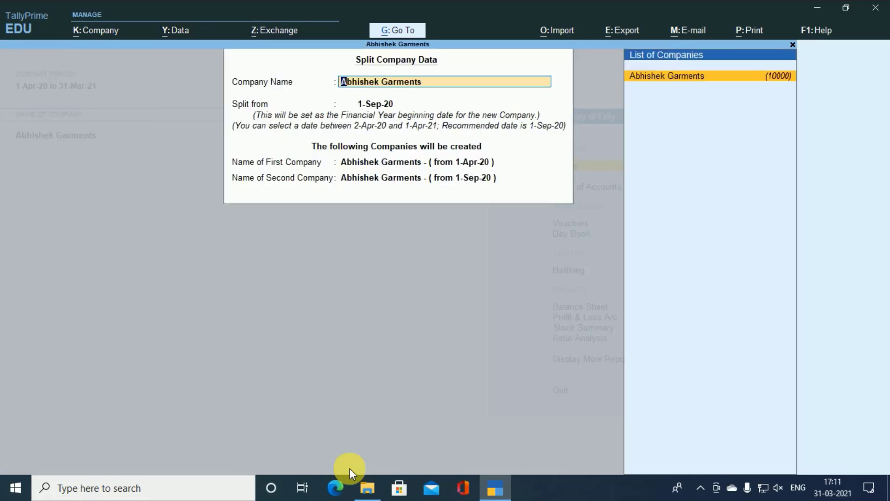
Step: Split the Abhishek Garments company data from 1-Apr-21 and confirm the split
key(Return)
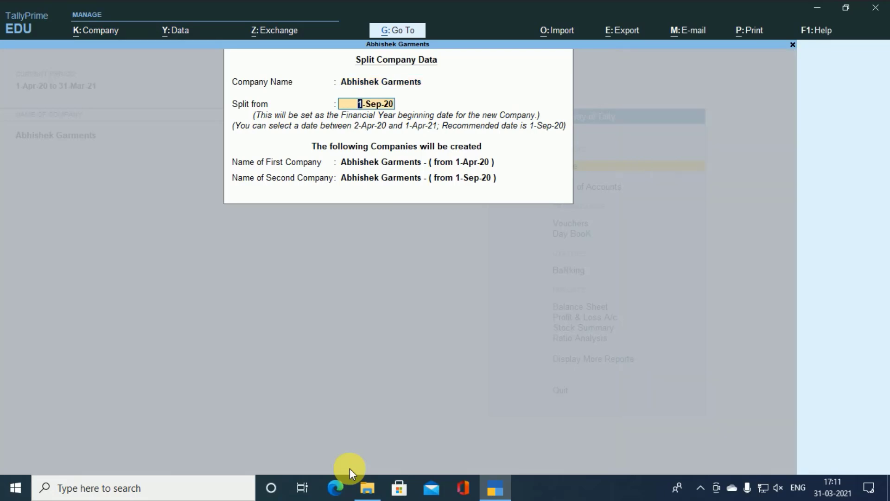
text(1.)
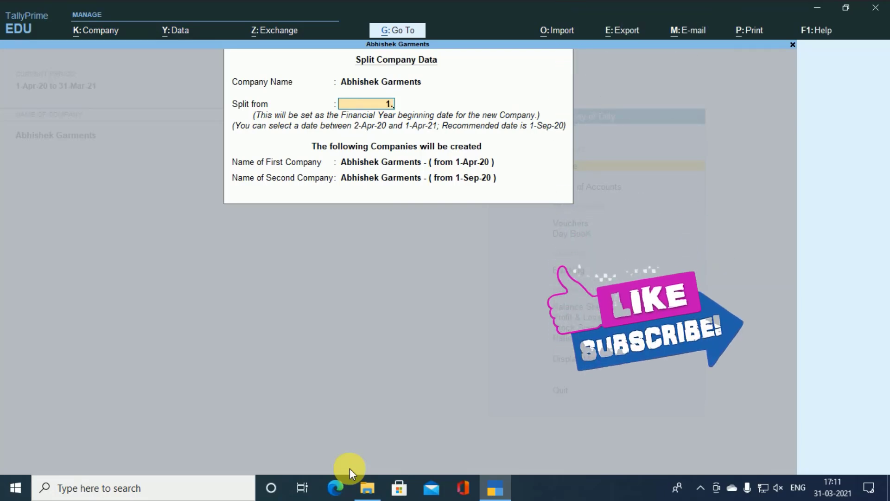
text(4.)
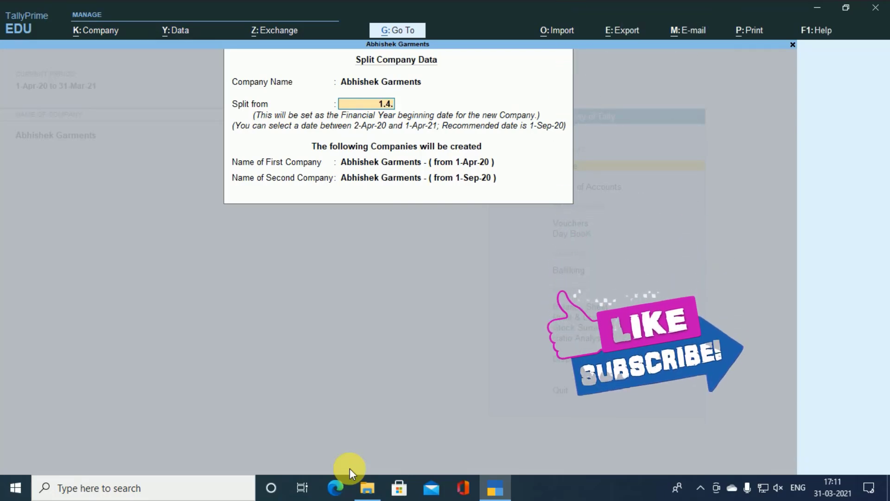
text(21)
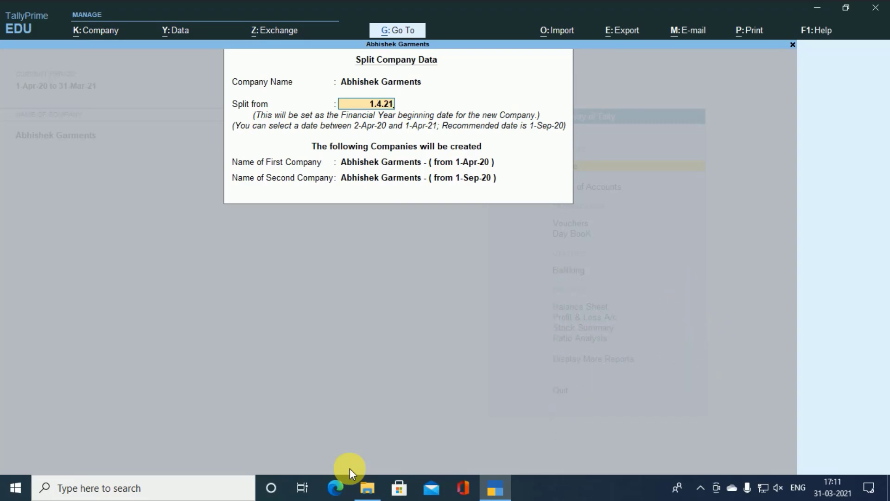
key(Return)
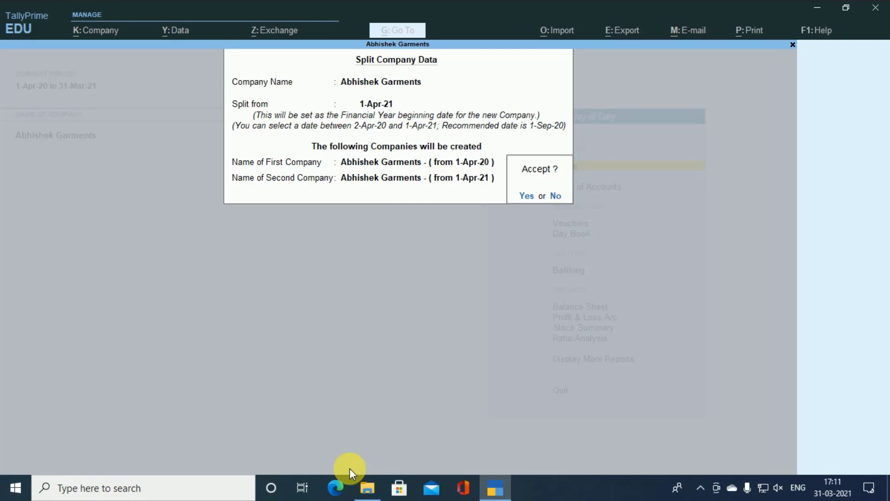
key(y)
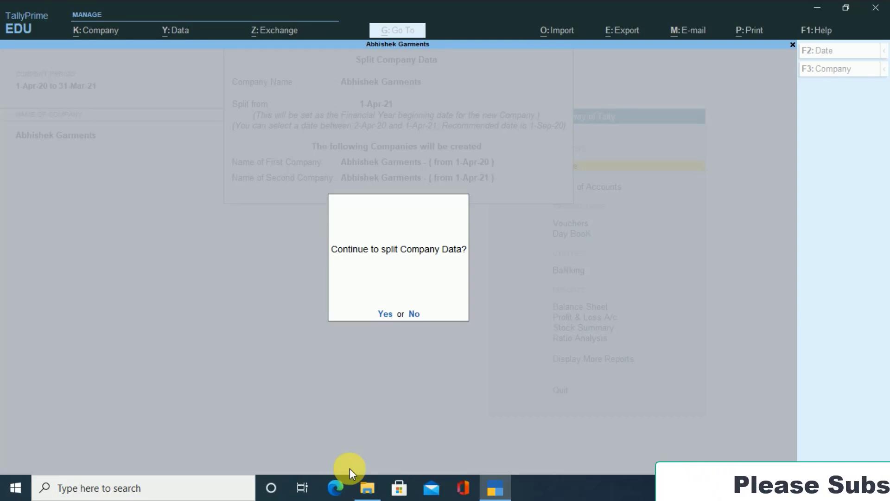
key(y)
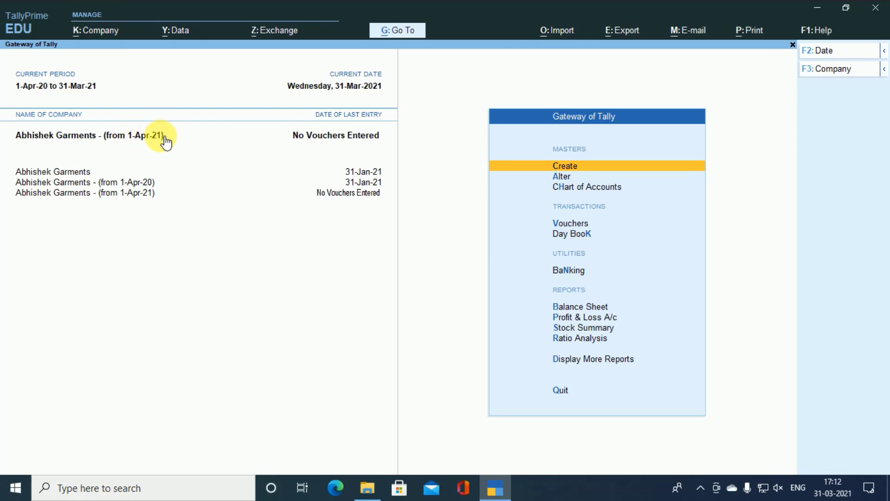
Step: Open the Cash ledger for alteration in the company starting 1-Apr-21, check its opening balance, and exit without saving
key(Down)
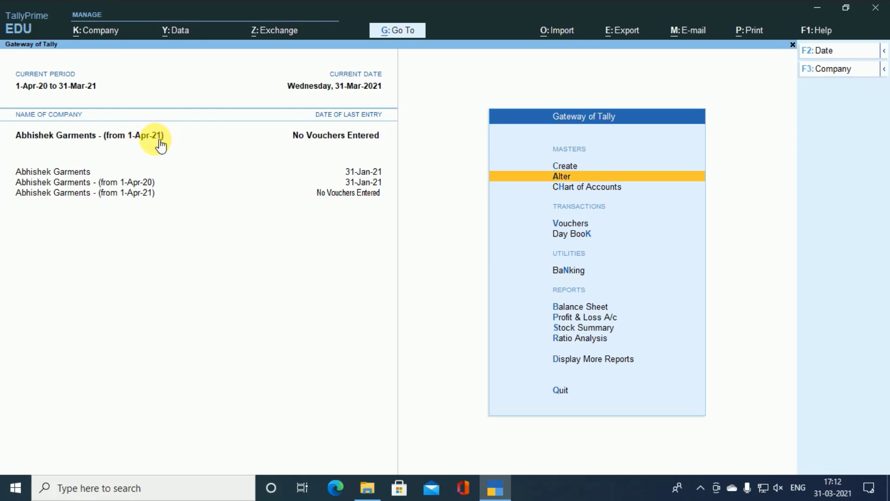
key(Return)
key(Down)
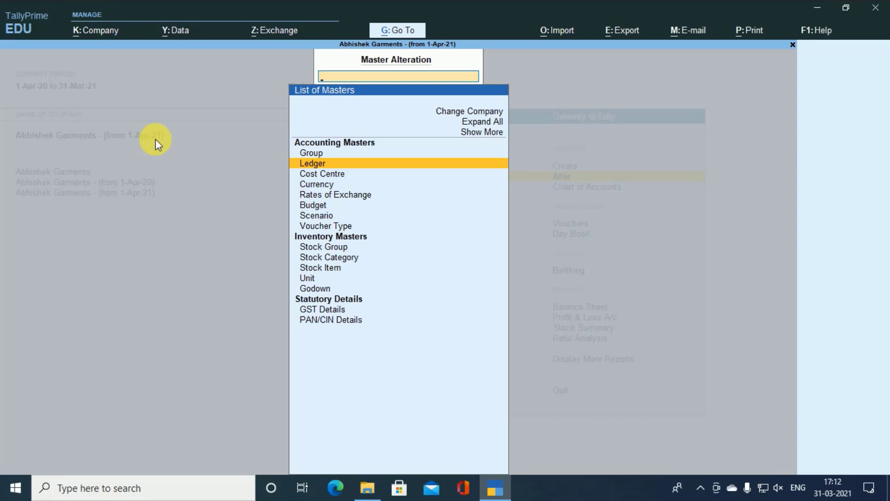
key(Return)
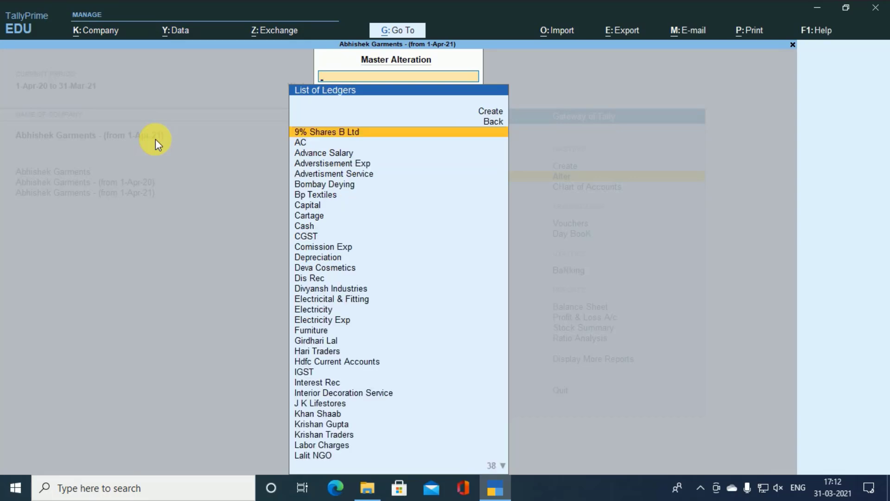
text(cas)
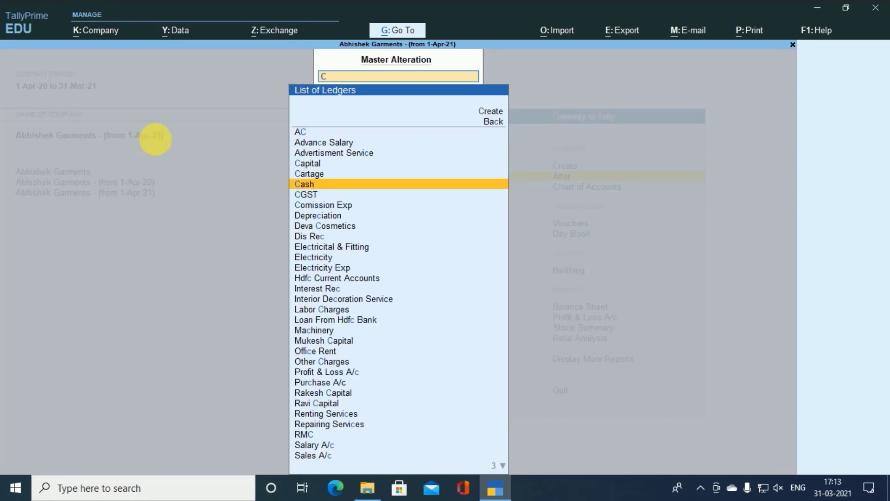
key(Return)
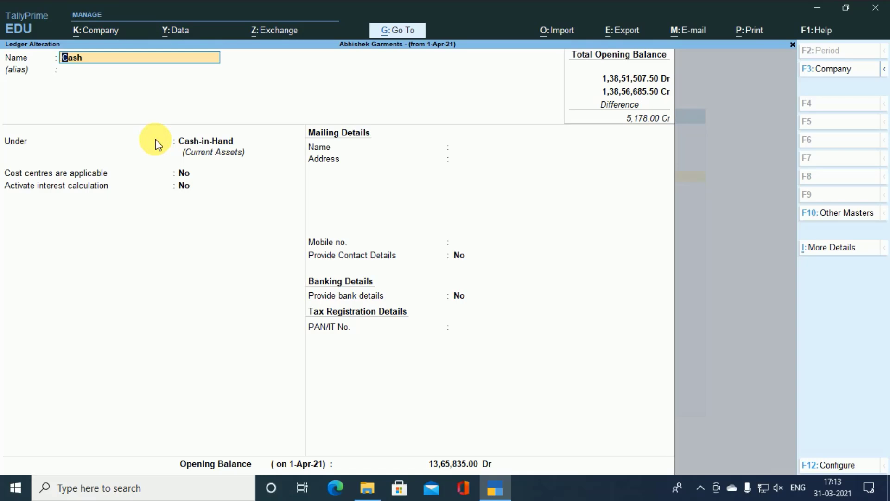
key(BackSpace)
key(Escape)
key(Return)
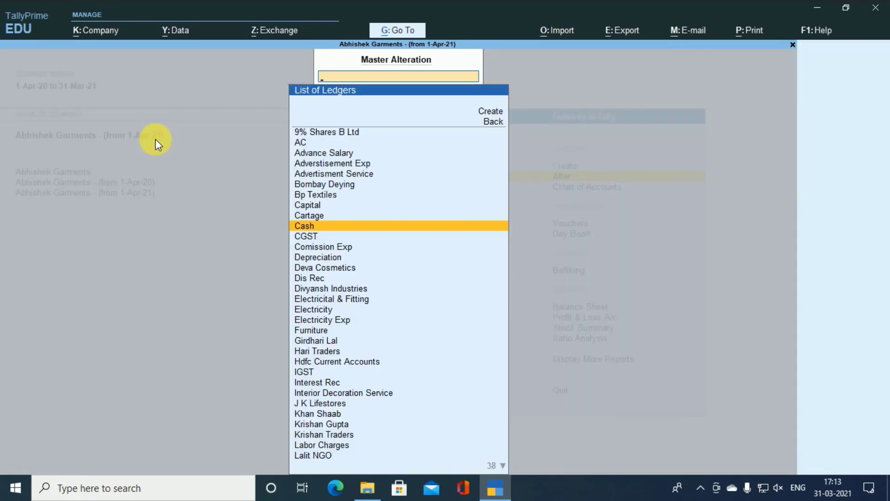
Step: Check the opening balance of the Deva Cosmetics ledger and exit it without saving
text(De)
key(Return)
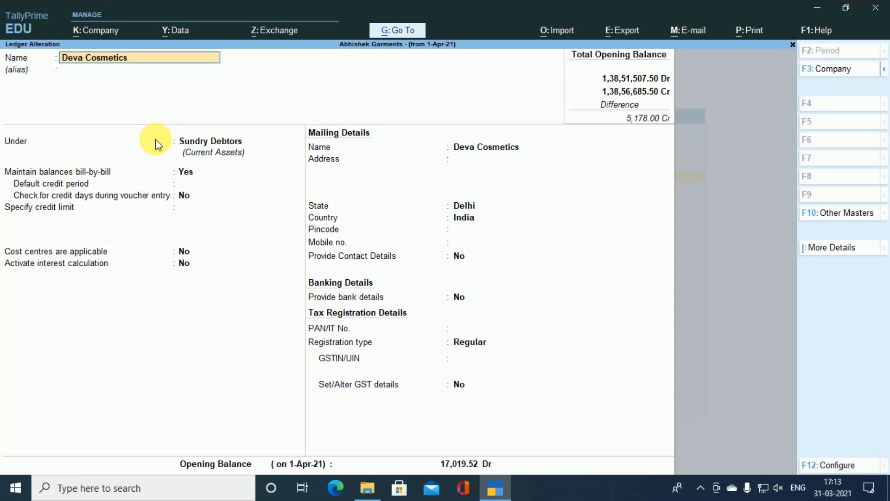
key(BackSpace)
key(Escape)
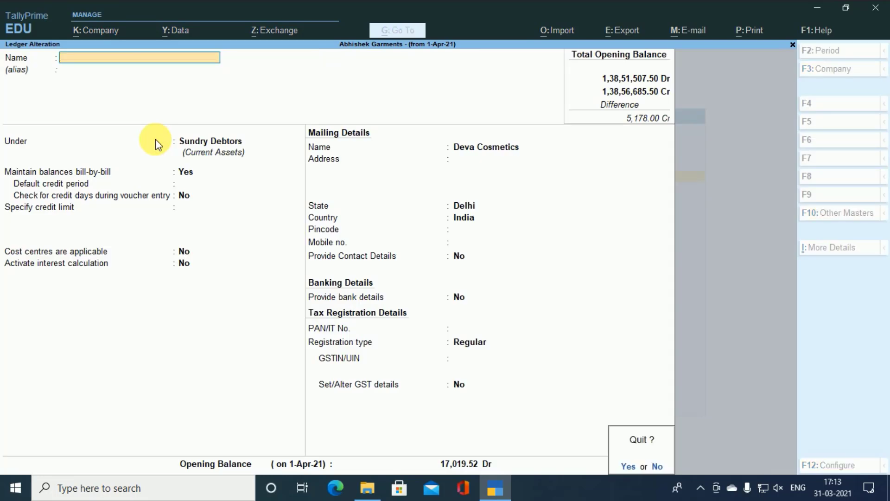
key(y)
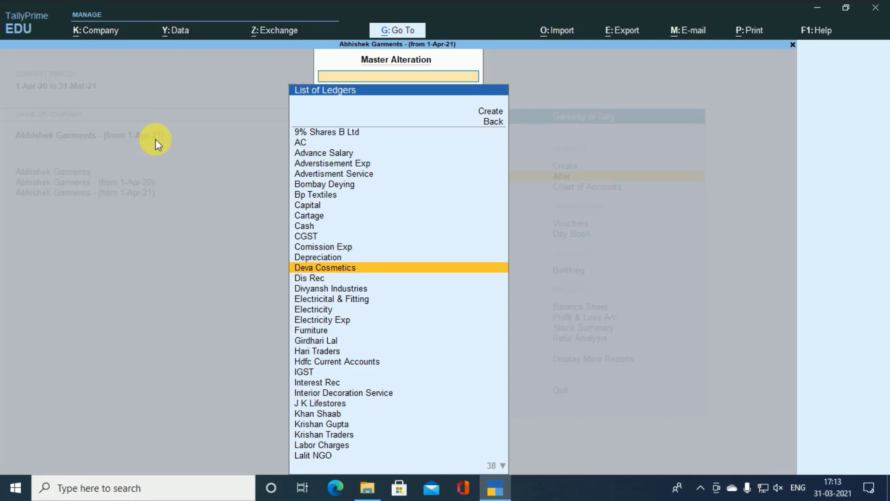
Step: Check the opening balance of the Sbi Bank ledger and return to the Gateway of Tally
text(Sbi)
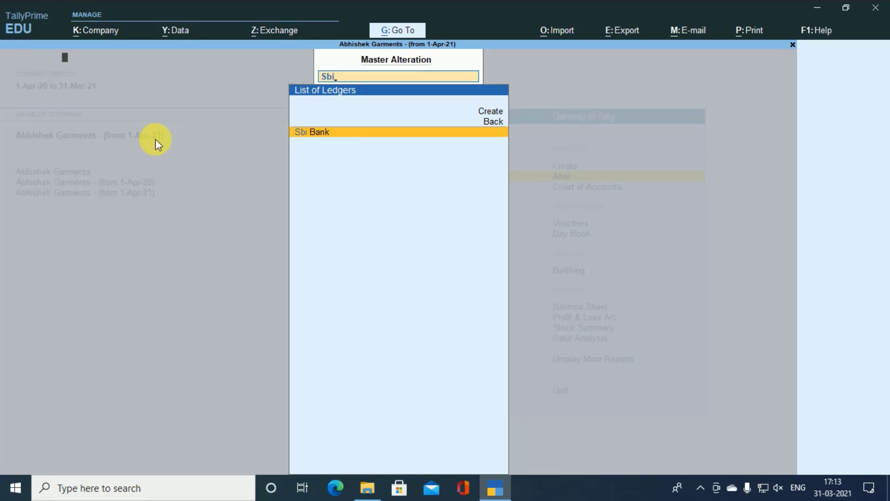
key(Return)
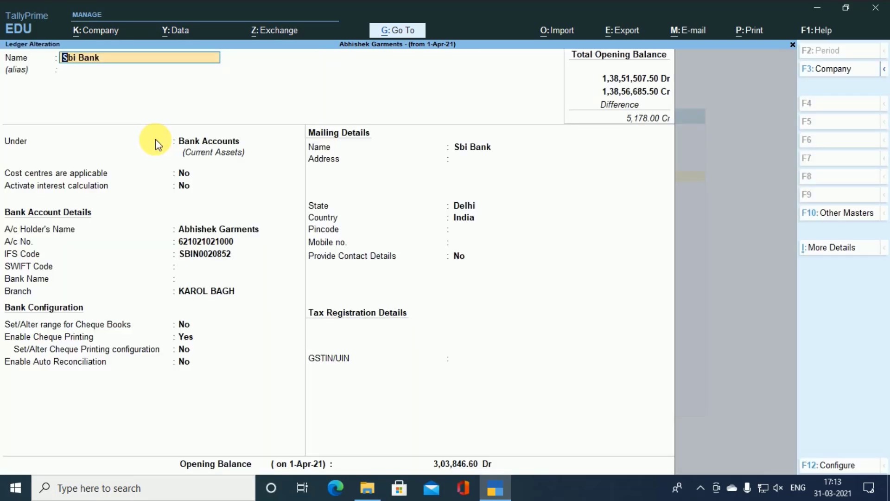
key(Escape)
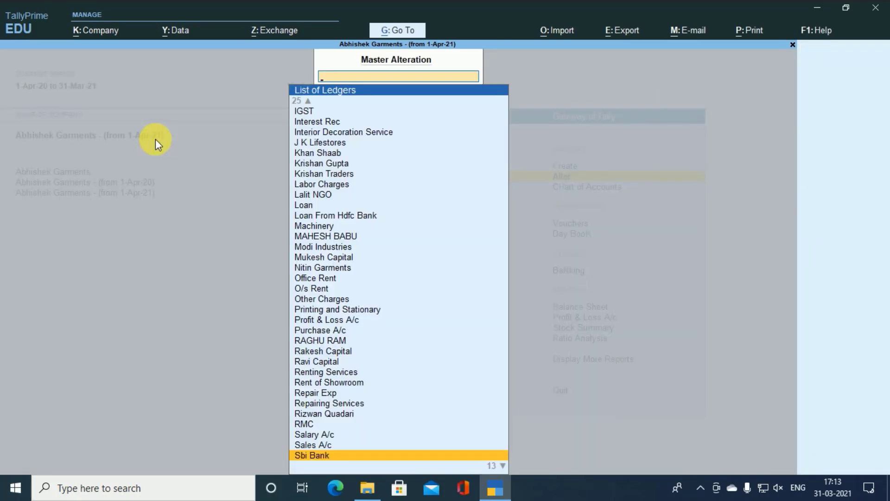
key(Escape)
key(Escape)
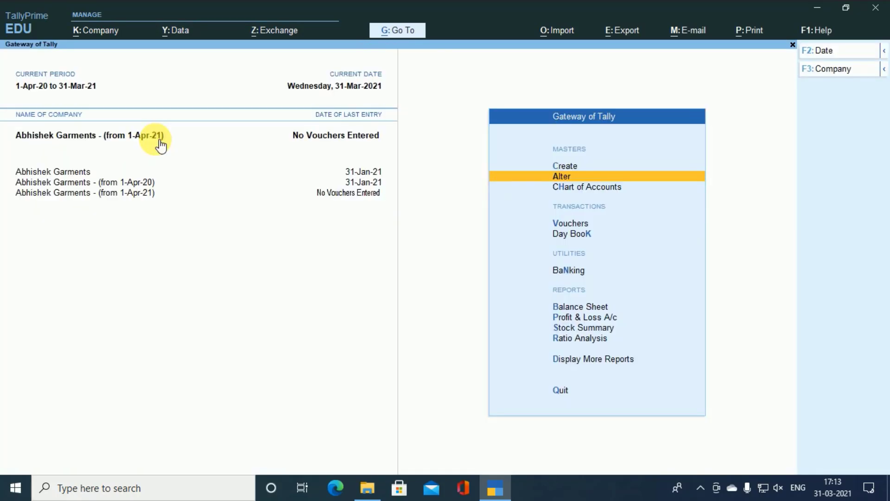
Step: Change the current period to 1-Apr-21 to 31-Mar-22
key(alt+F2)
key(Return)
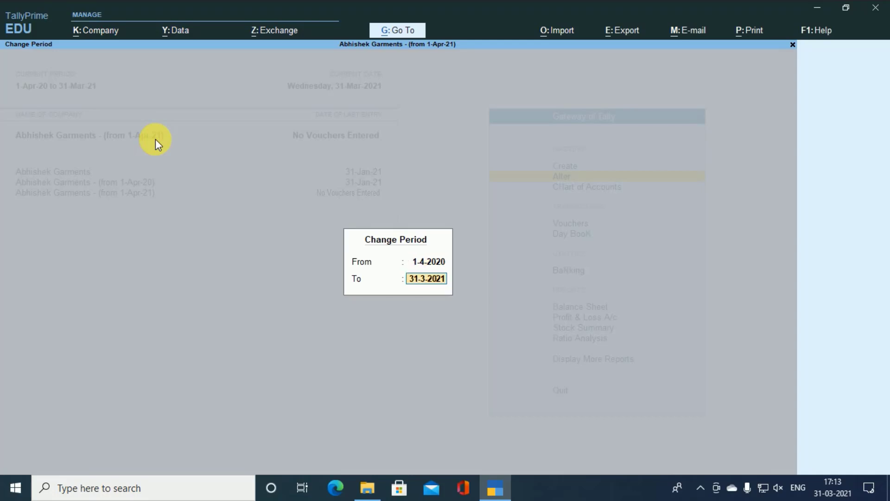
key(BackSpace)
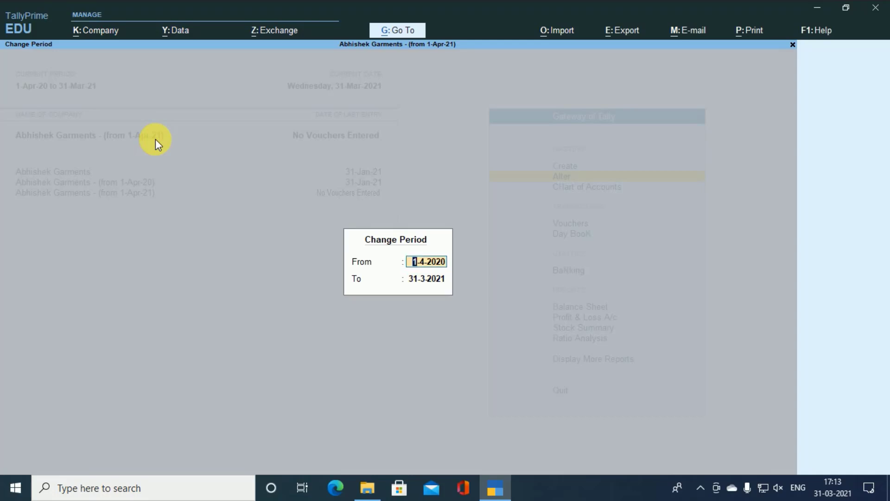
text(1.4.21)
key(Return)
text(31.3.)
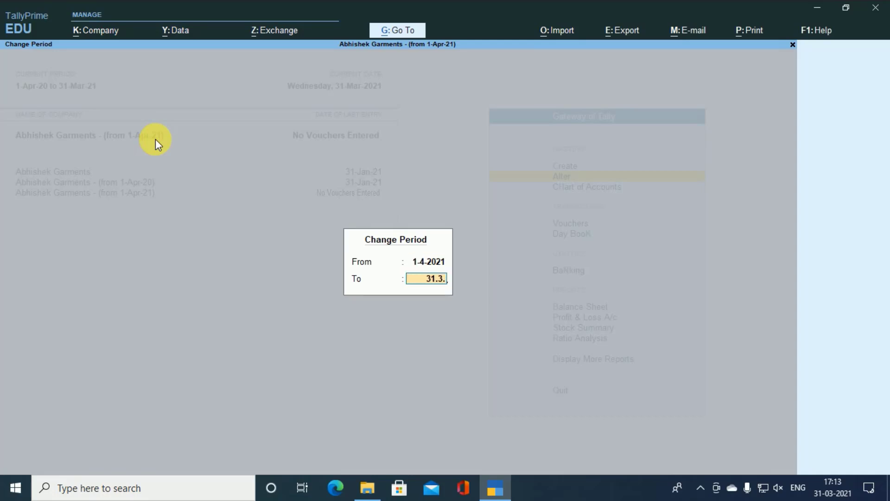
text(2)
text(021)
key(Return)
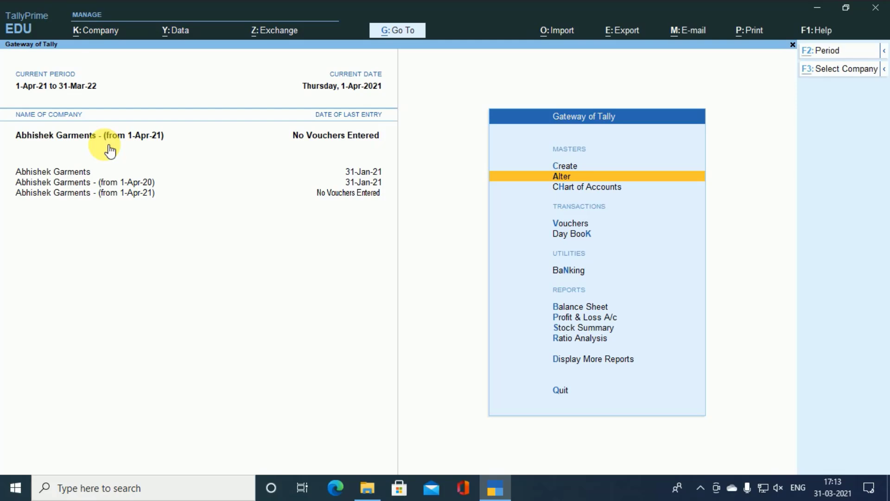
Step: Open the Abhishek Garments - (from 1-Apr-21) company for alteration, review its name and financial year details, and return to the Gateway of Tally without changes
key(alt+k)
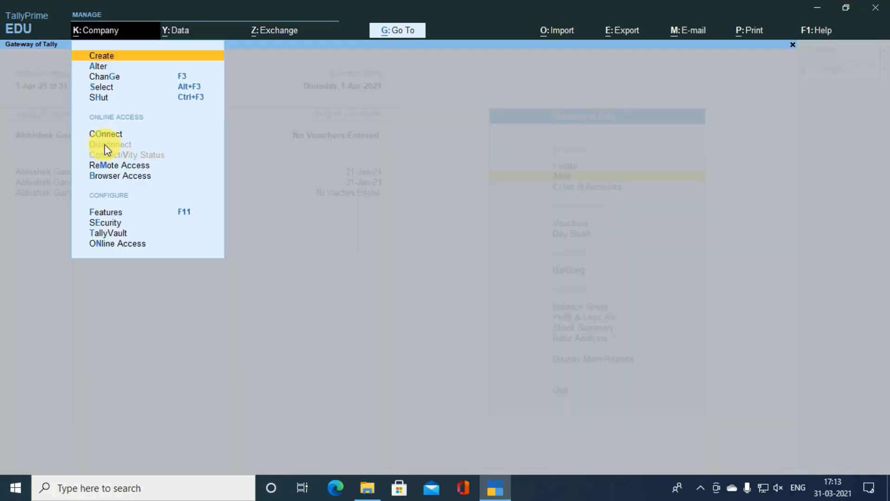
key(Down)
key(Return)
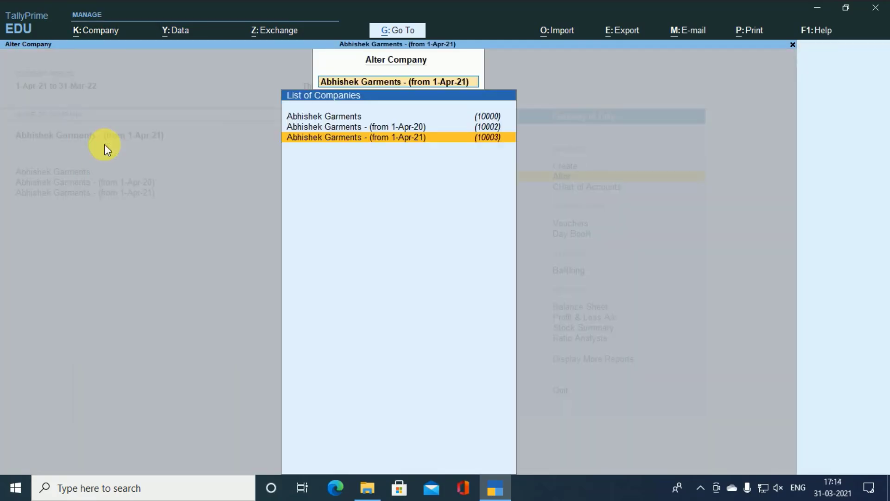
key(Return)
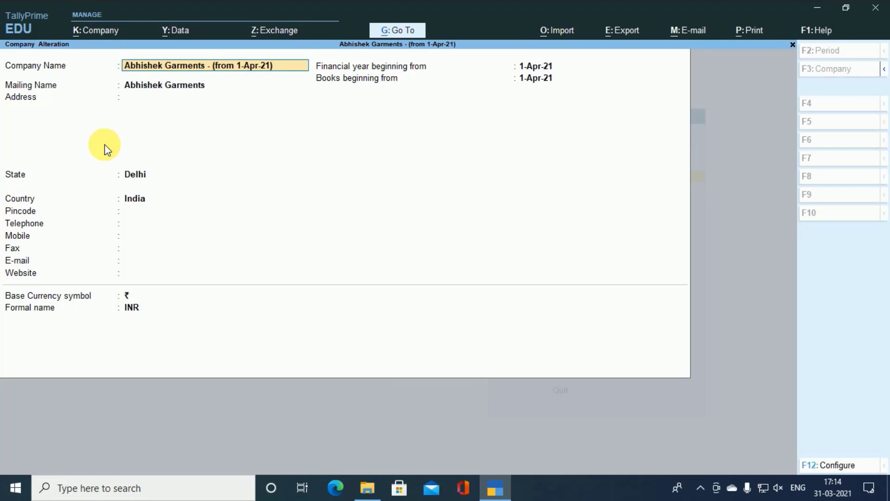
key(Return)
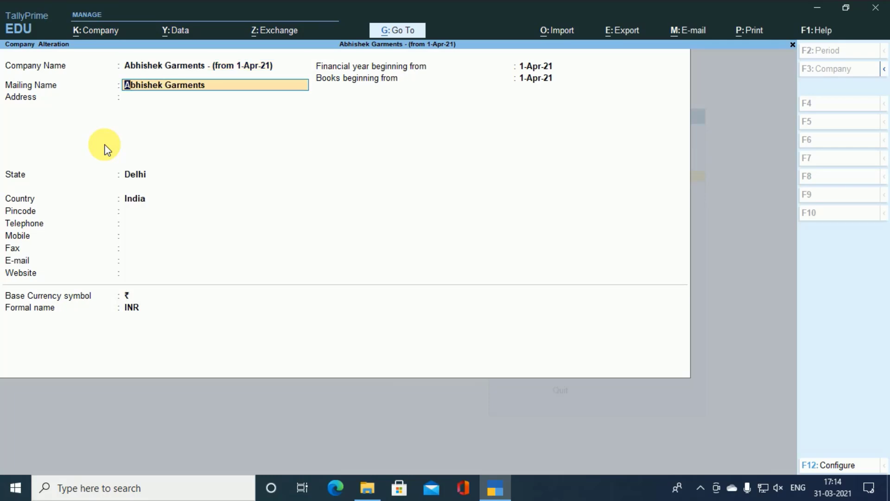
key(Escape)
key(Escape)
key(Escape)
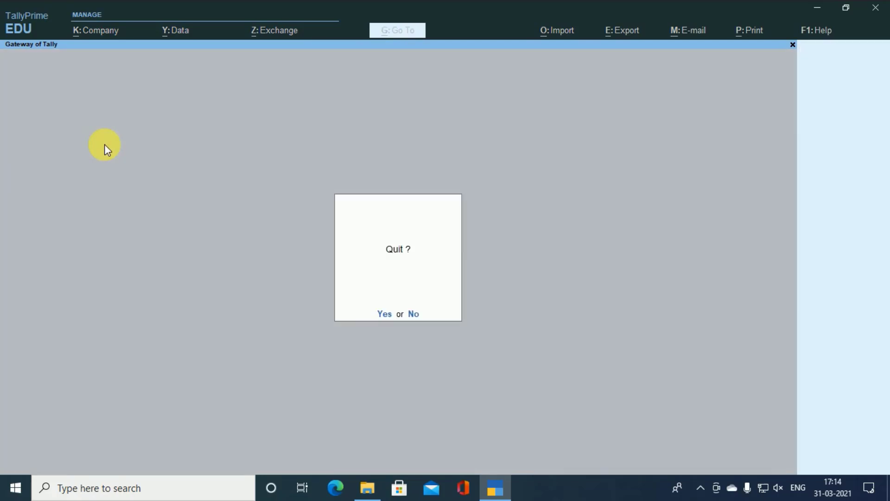
key(n)
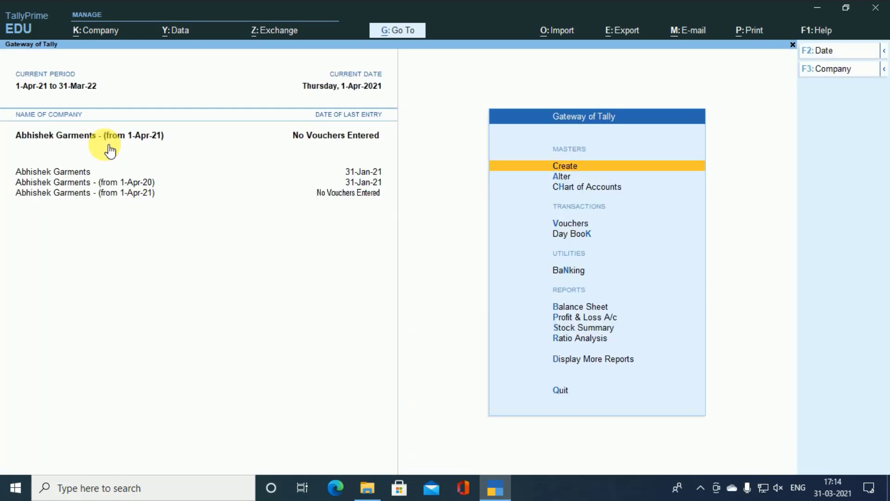
Step: View the Day Book of the new company for 1-Apr-21 and return to the Gateway of Tally
key(d)
key(d)
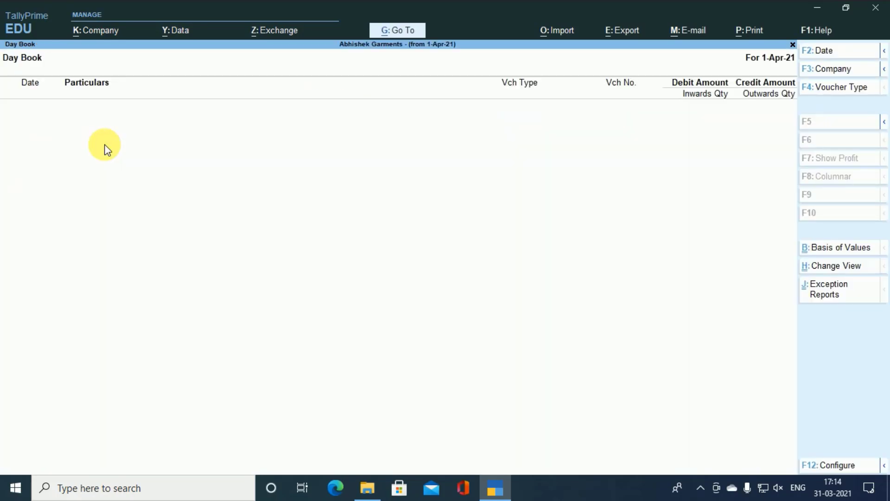
key(F2)
key(Escape)
key(Escape)
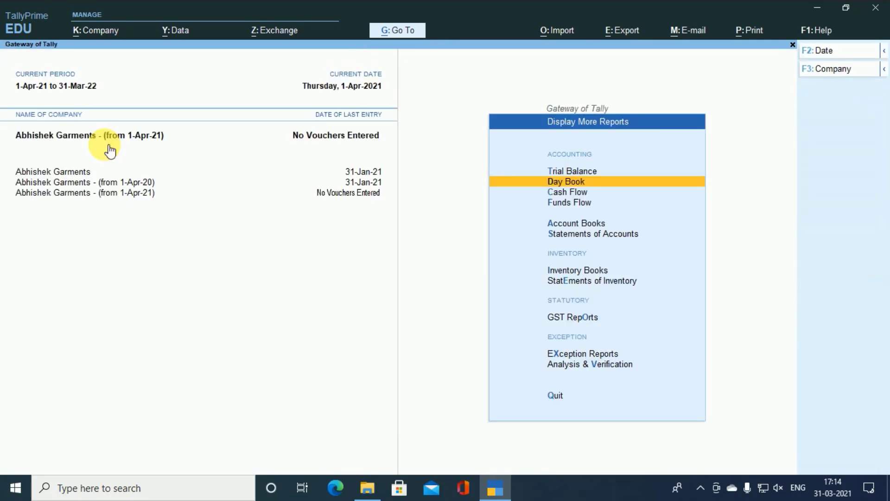
key(Escape)
Step: Start a payment voucher in the new company and debit 9% Shares B Ltd with 1,500
key(Up)
key(Up)
key(Up)
key(Up)
key(Up)
key(Up)
key(Up)
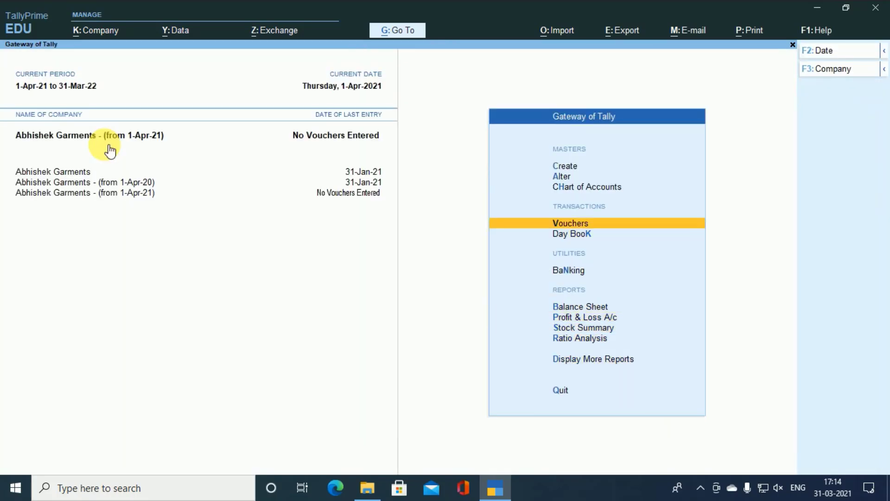
key(Return)
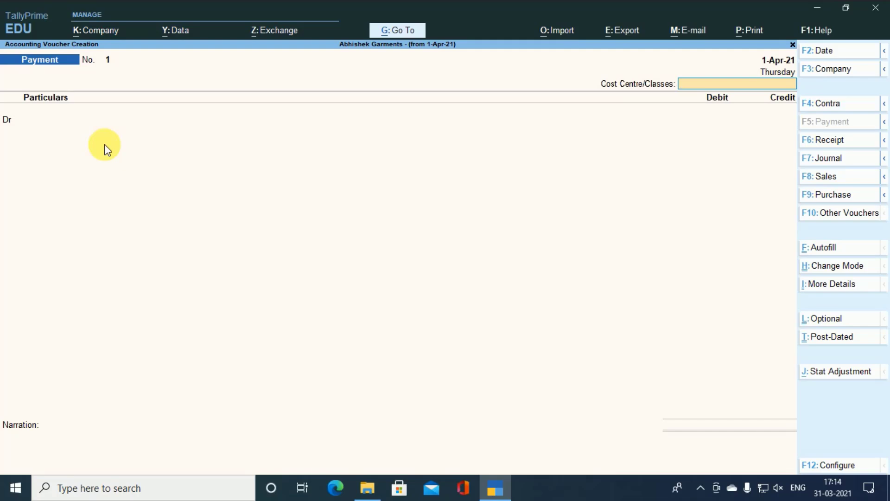
key(Return)
key(Return)
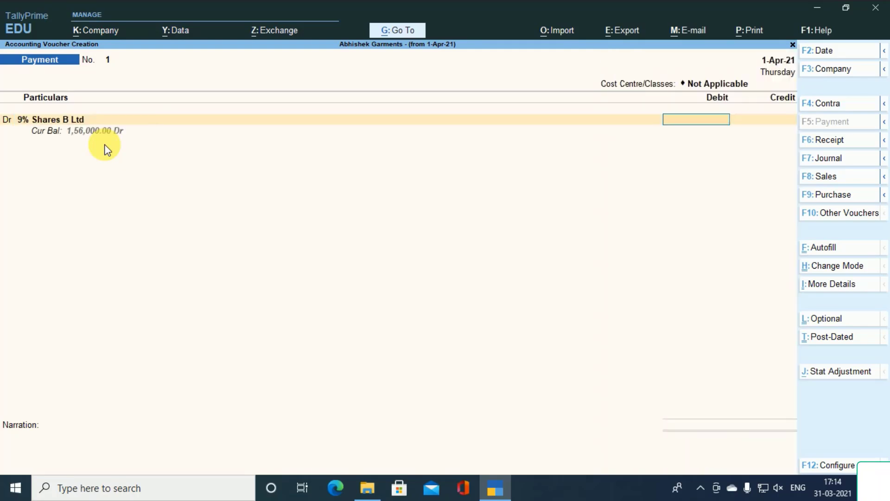
text(1500)
key(Return)
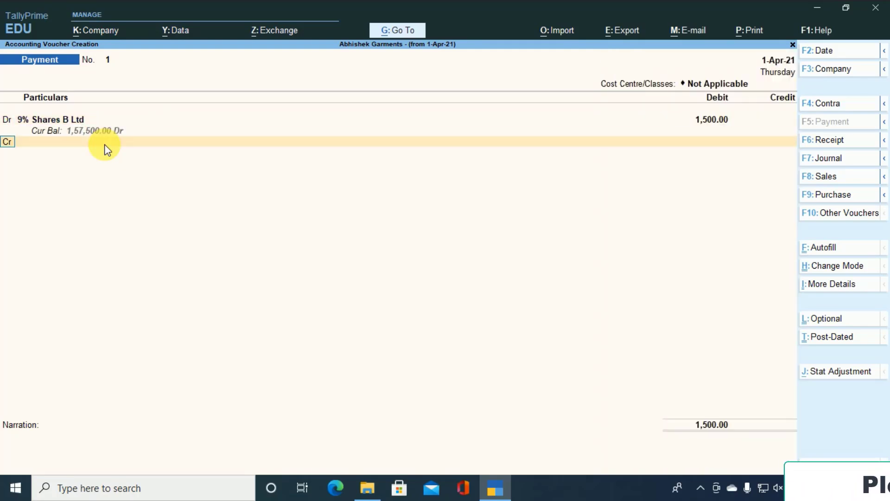
Step: Credit the Cash ledger with 1,500 and save the payment voucher without a narration
key(Return)
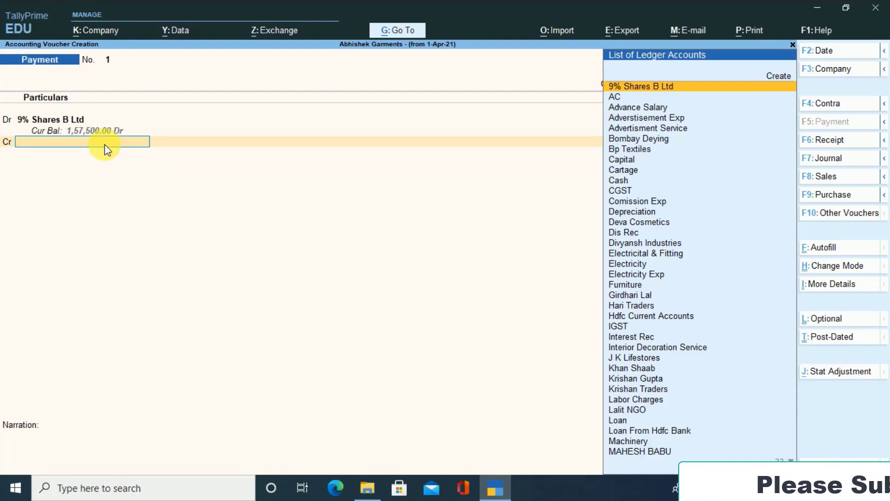
text(p)
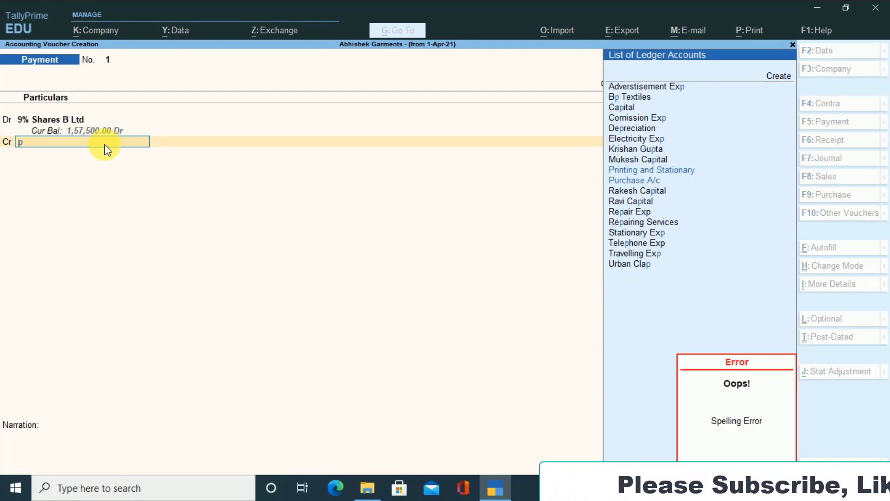
key(BackSpace)
text(c)
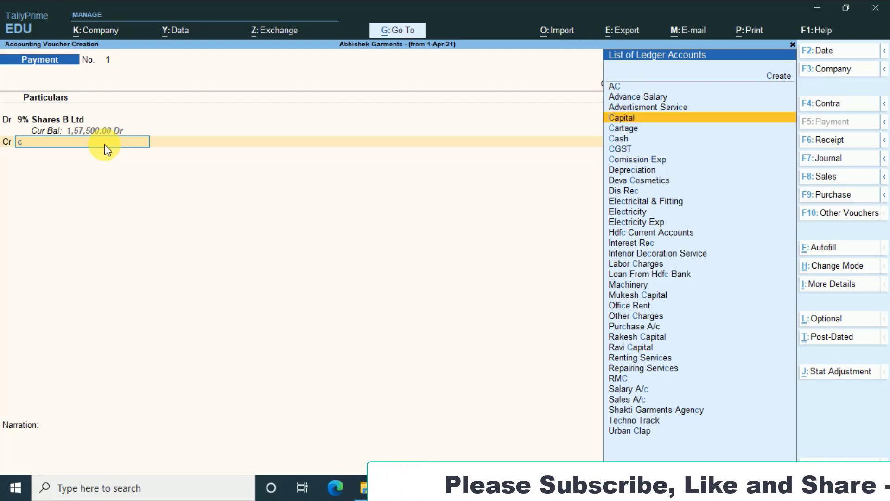
key(Down)
key(Down)
key(Return)
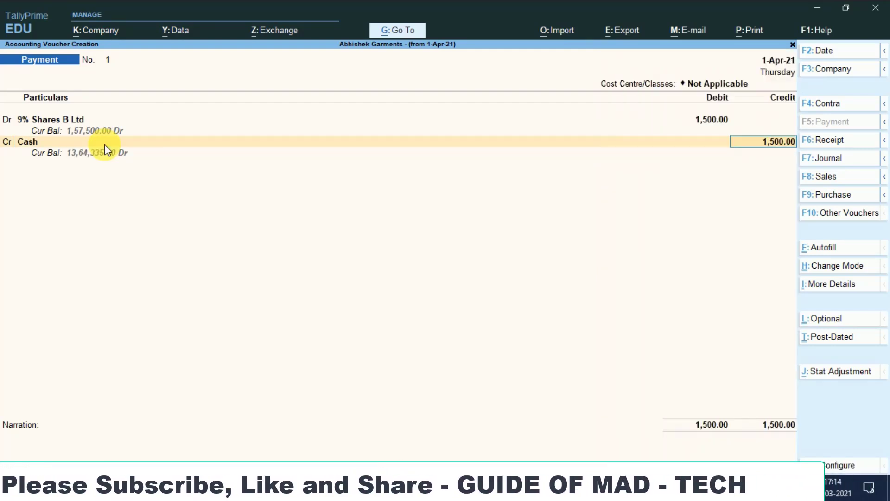
key(Return)
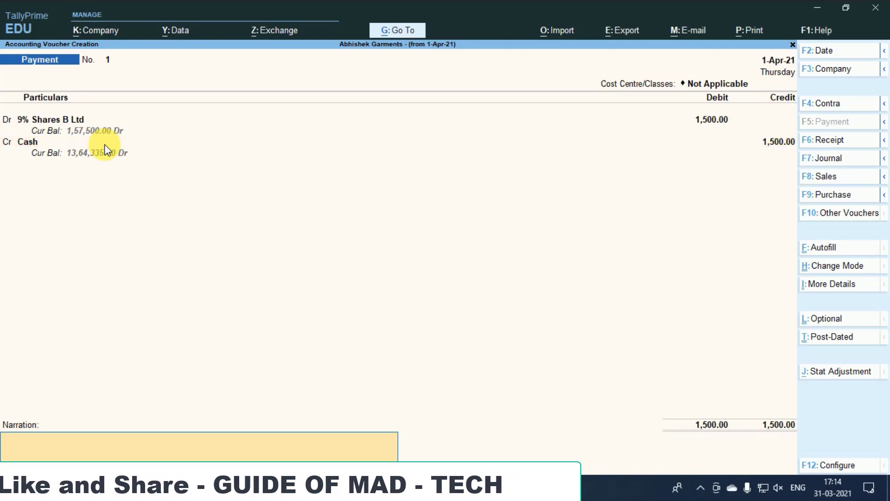
key(Return)
key(Return)
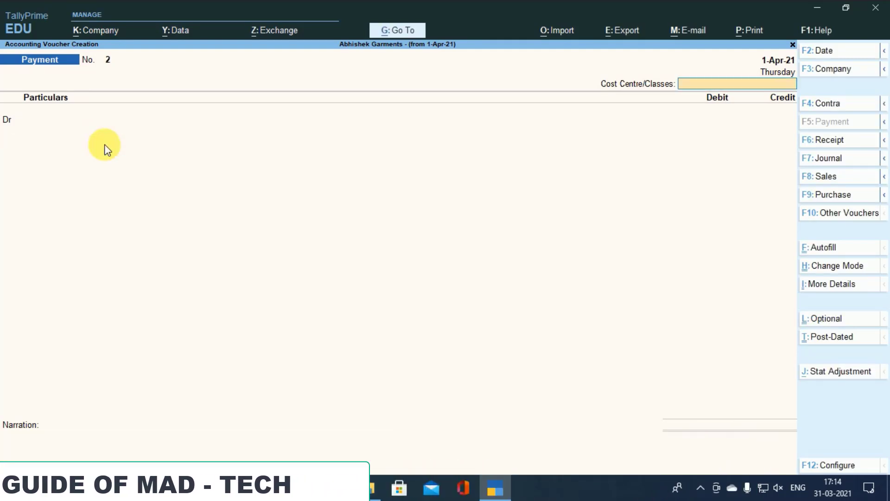
Step: Reopen the saved payment voucher, preview its printout, and return to the Gateway of Tally without changes
key(Page_Up)
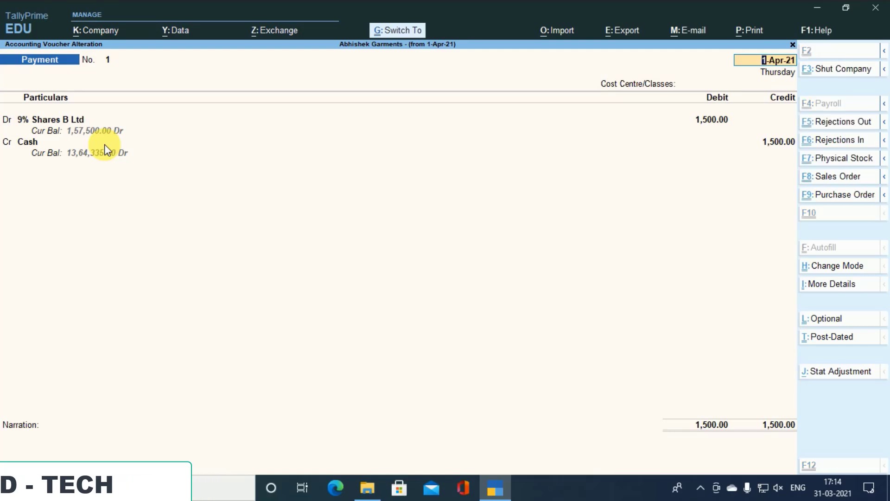
key(alt+p)
key(Left)
key(Return)
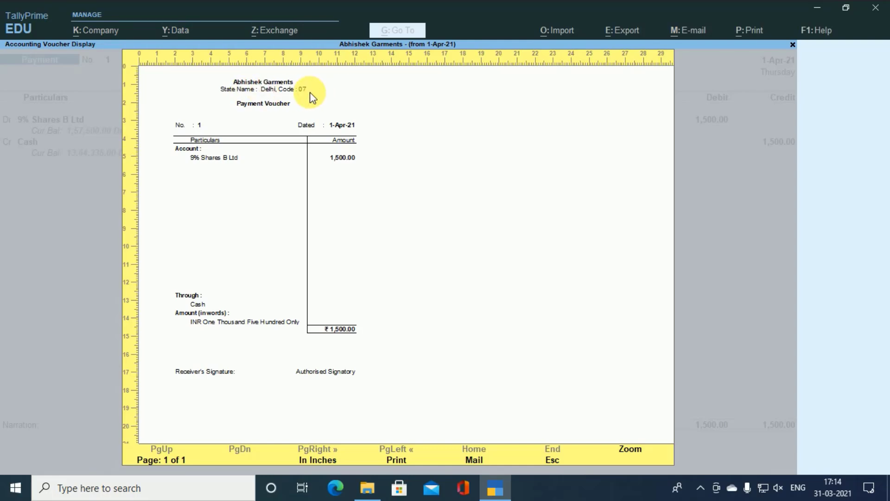
key(Escape)
key(Escape)
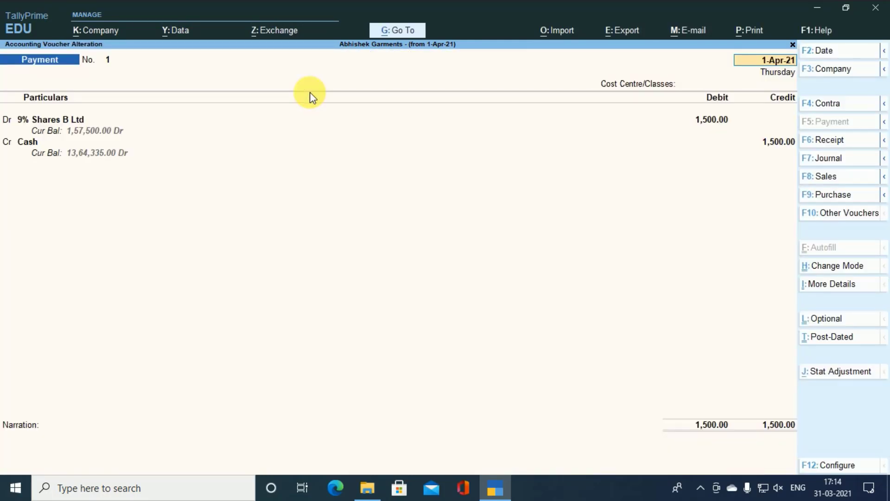
key(Escape)
key(y)
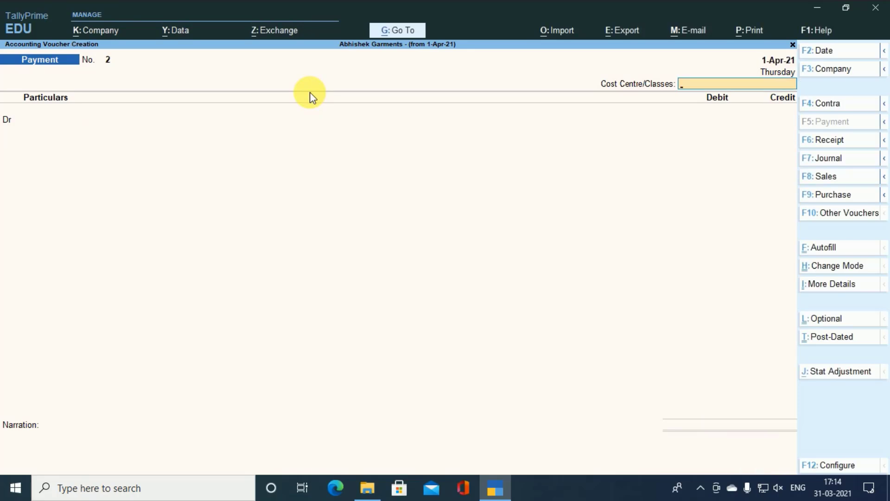
key(Escape)
key(y)
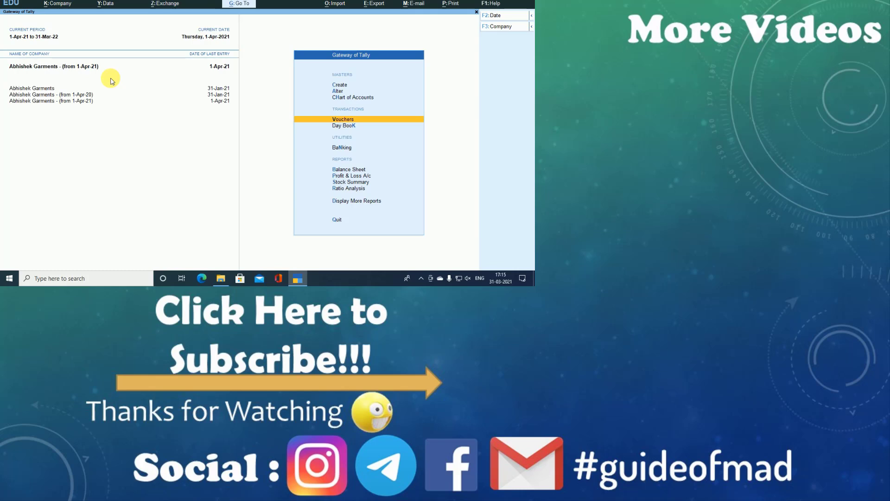
Step: View the Day Book of the new company for 1-Apr-21
key(k)
key(F2)
key(Return)
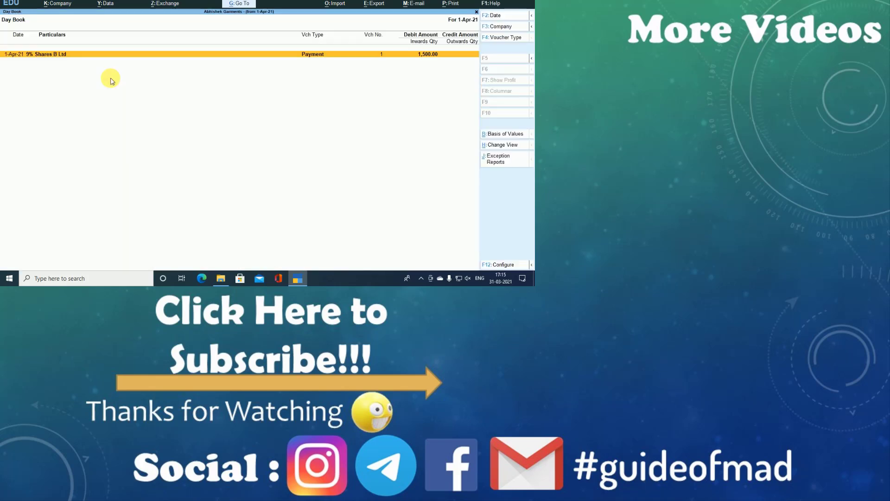